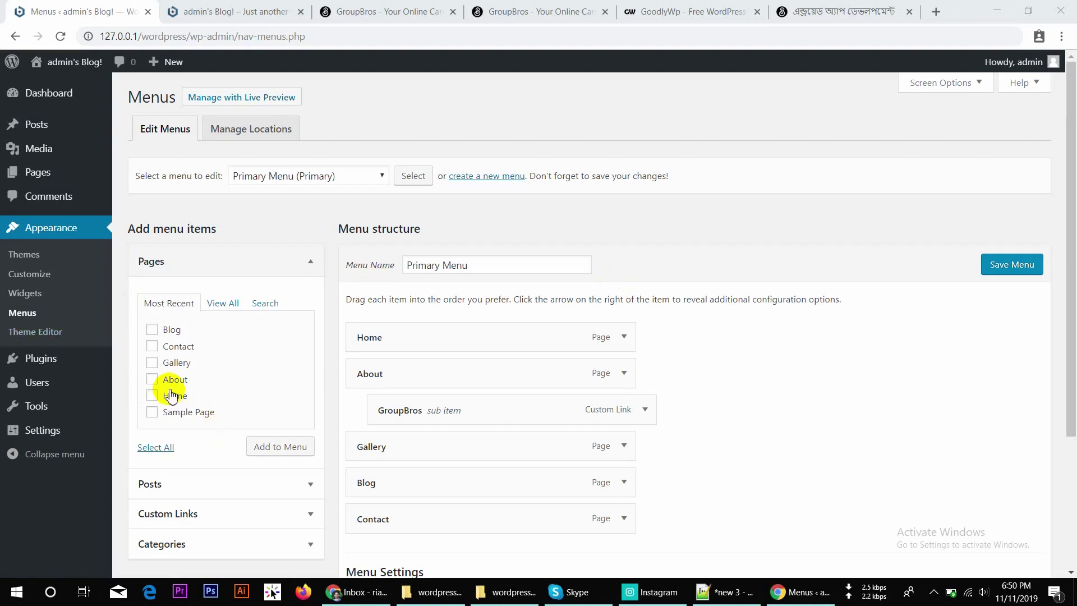
Step: Review the menu, then go to Appearance > Themes to see the installed themes
scroll(171, 396, "down", 2)
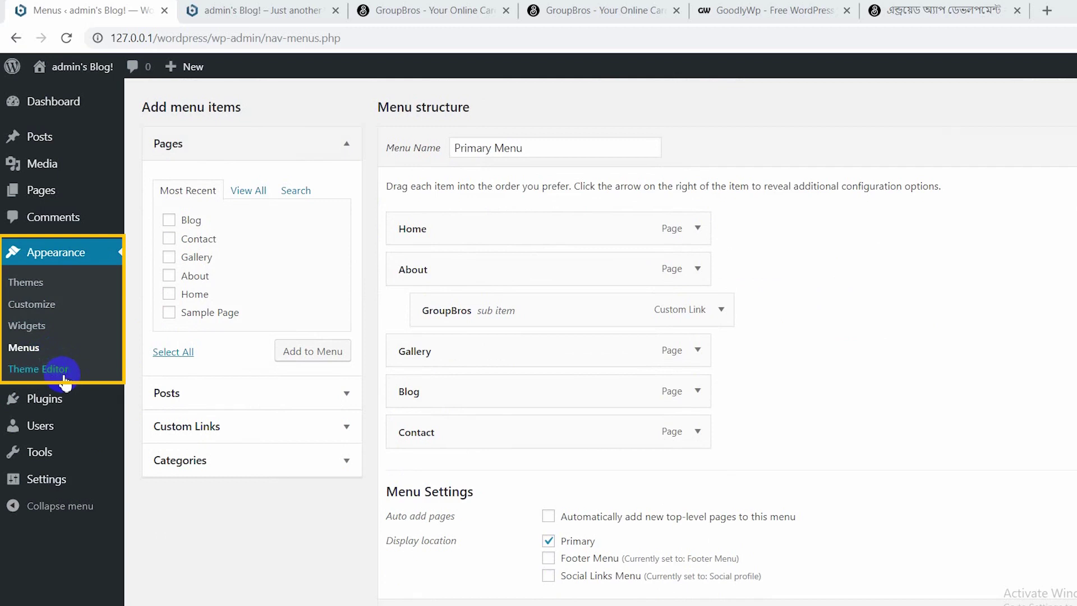
scroll(64, 381, "up", 3)
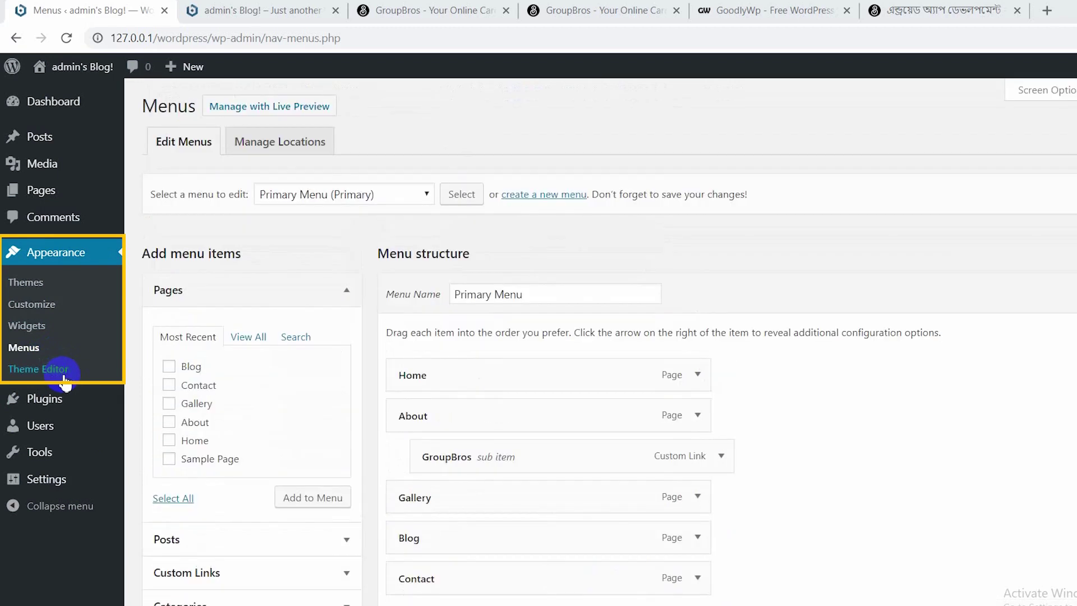
left_click(45, 291)
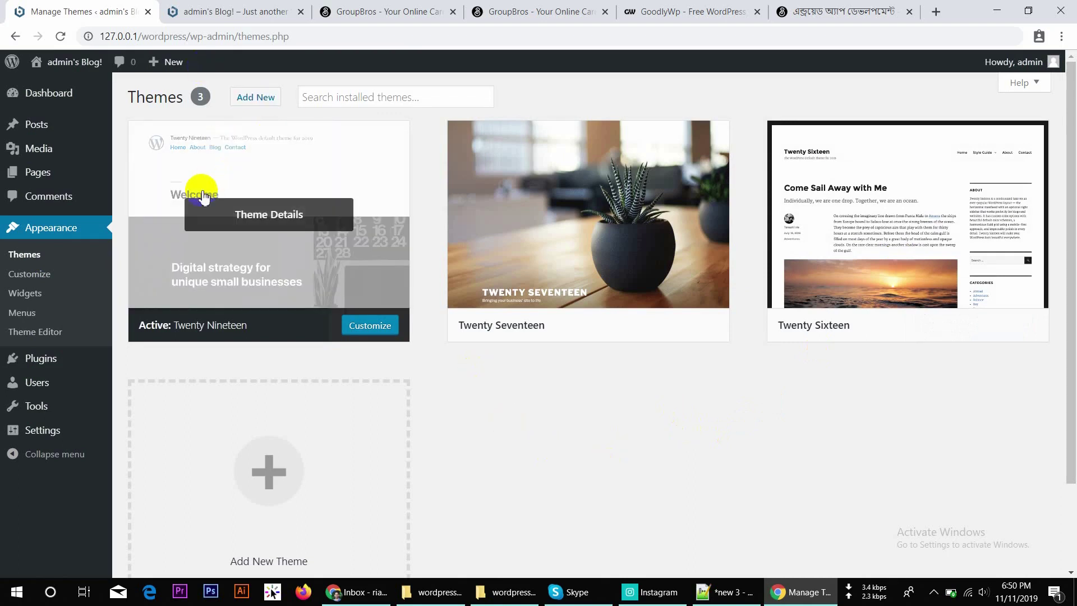
Step: Browse the Add Themes screen's featured themes, such as Bunny, Edin and Lookout
left_click(262, 106)
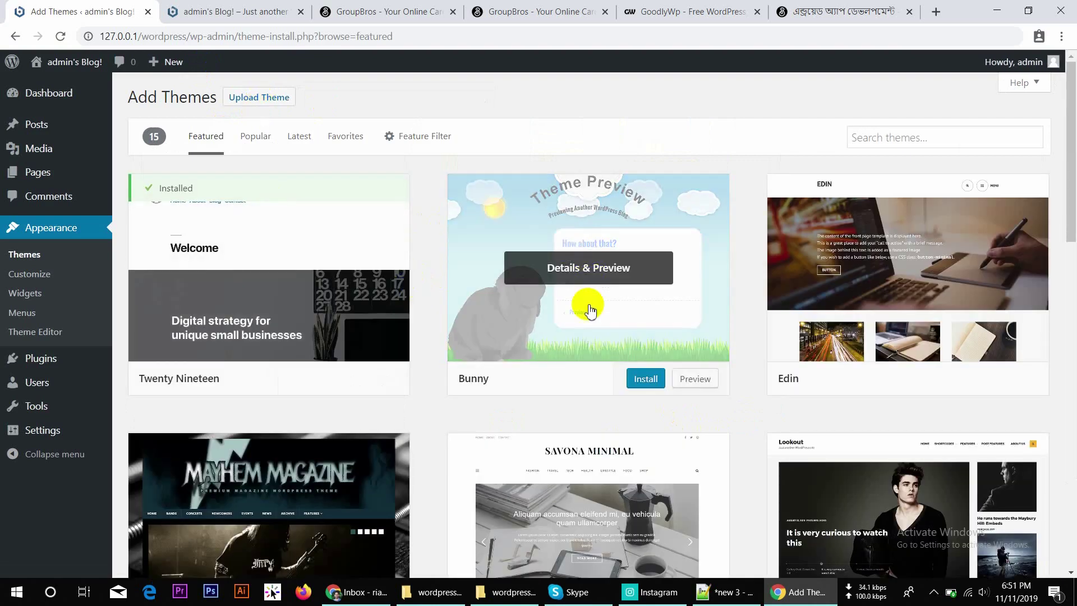
scroll(590, 309, "down", 2)
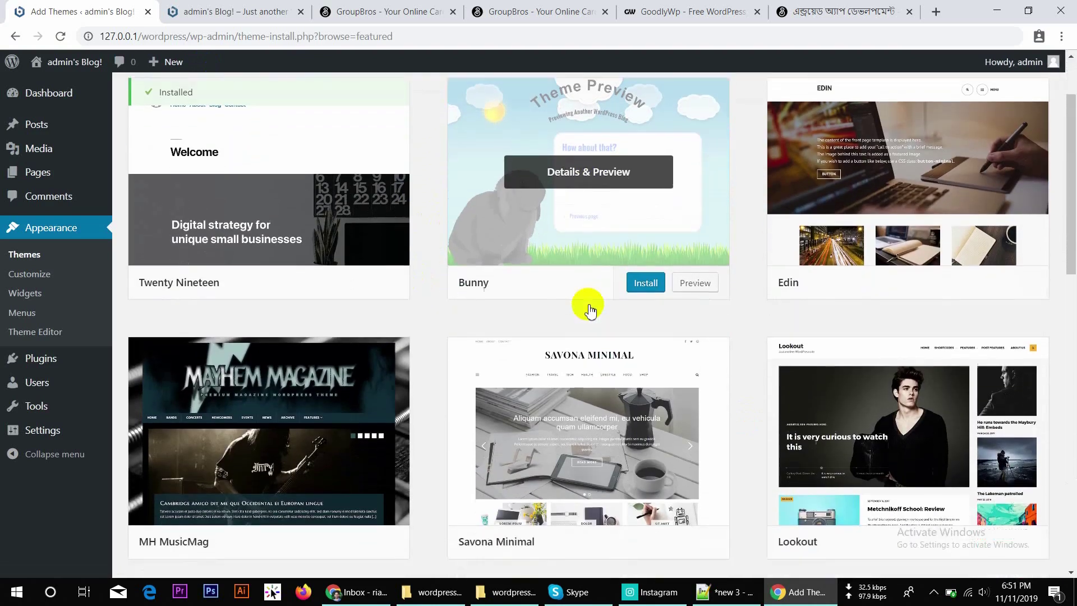
scroll(590, 309, "up", 2)
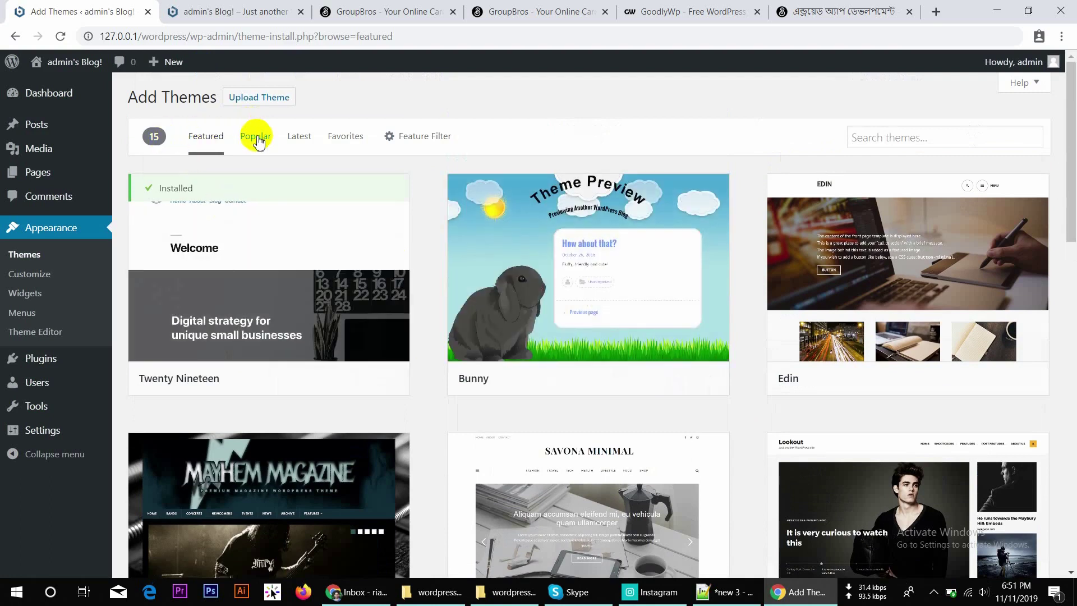
Step: Switch to the Popular themes list and scroll through the theme grid
left_click(256, 138)
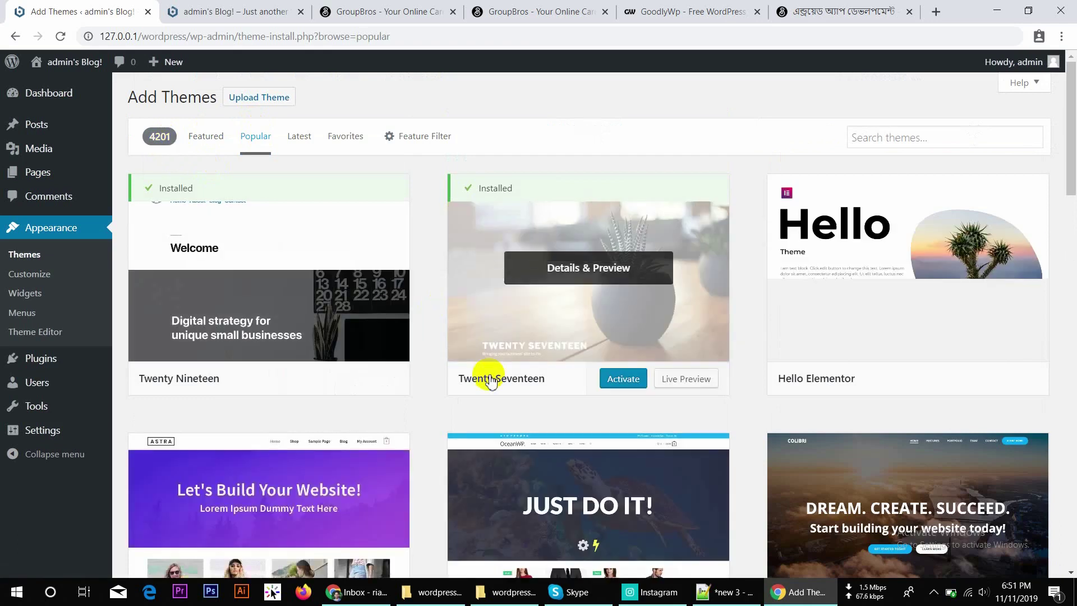
scroll(679, 404, "down", 5)
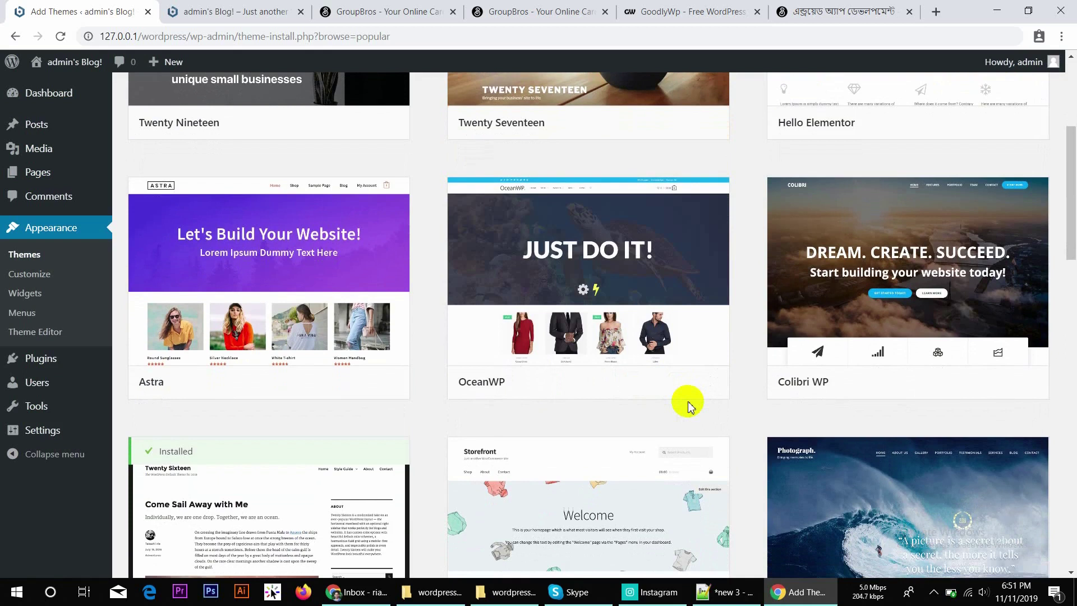
scroll(688, 405, "down", 8)
scroll(690, 406, "down", 8)
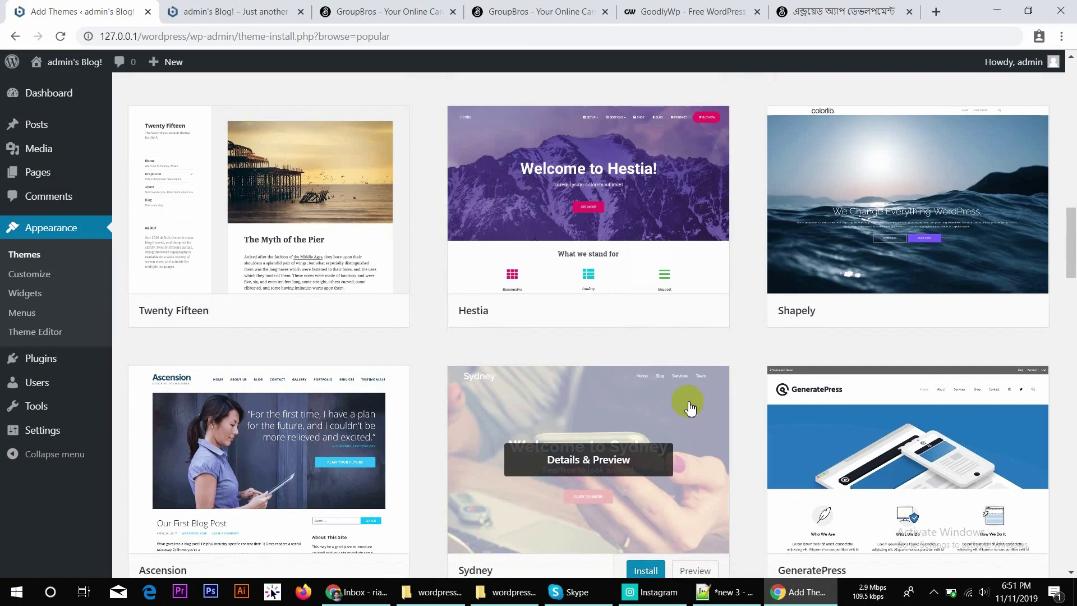
scroll(690, 407, "up", 6)
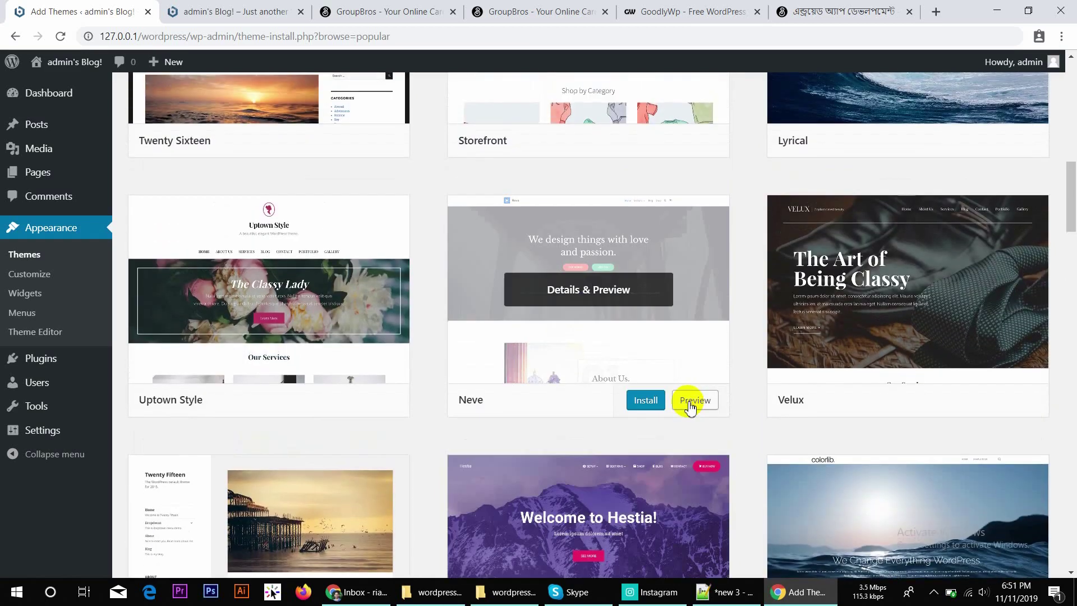
scroll(690, 406, "up", 10)
scroll(690, 406, "up", 3)
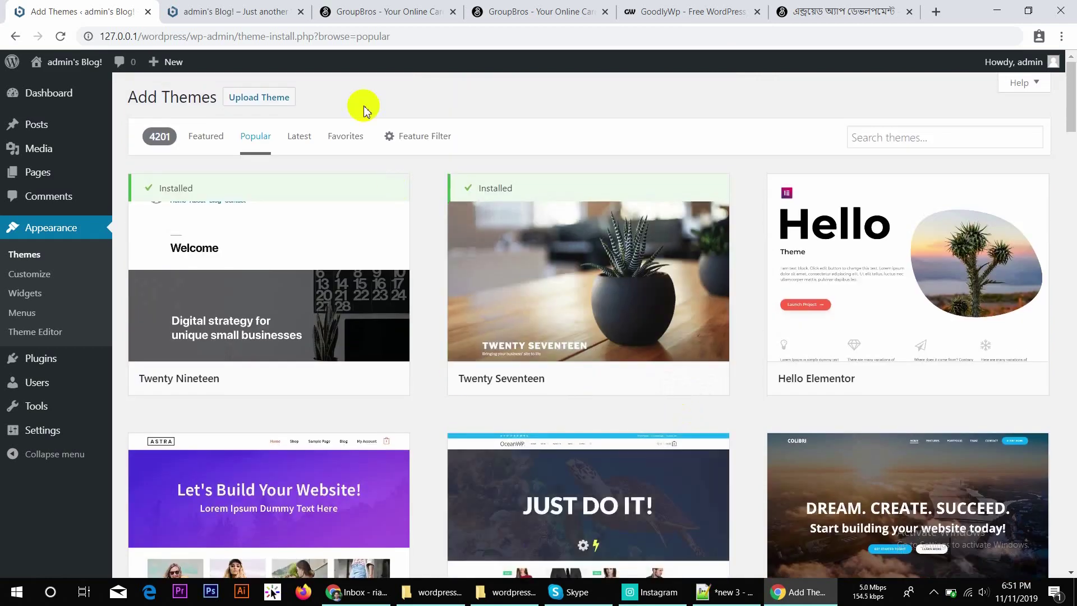
left_click_drag(191, 36, 65, 20)
Step: Preview the Colibri WP theme, then close the preview to return to Popular themes
mouse_move(500, 377)
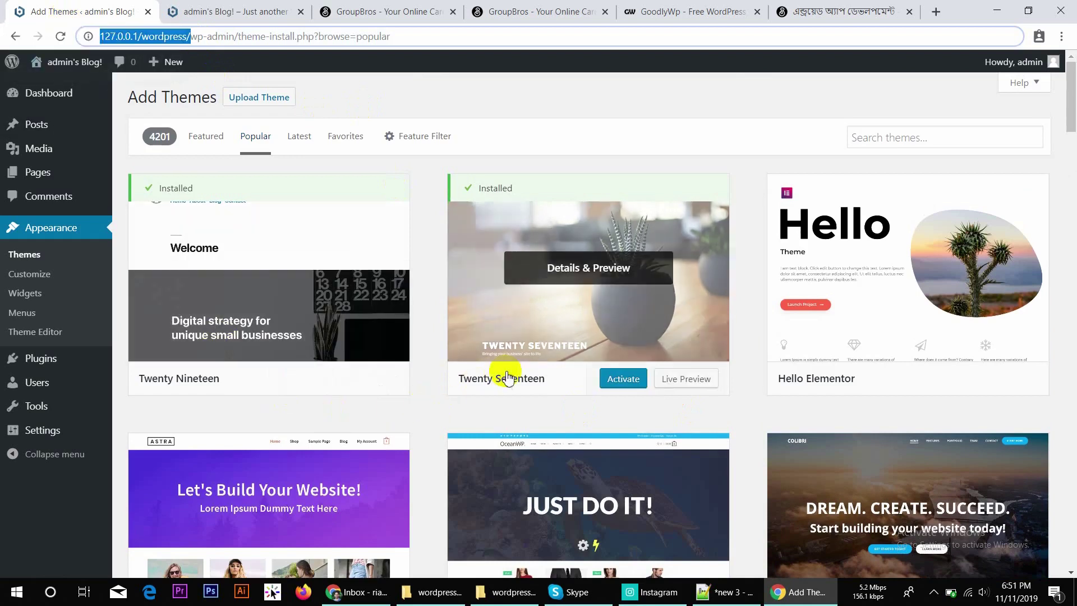
mouse_move(825, 385)
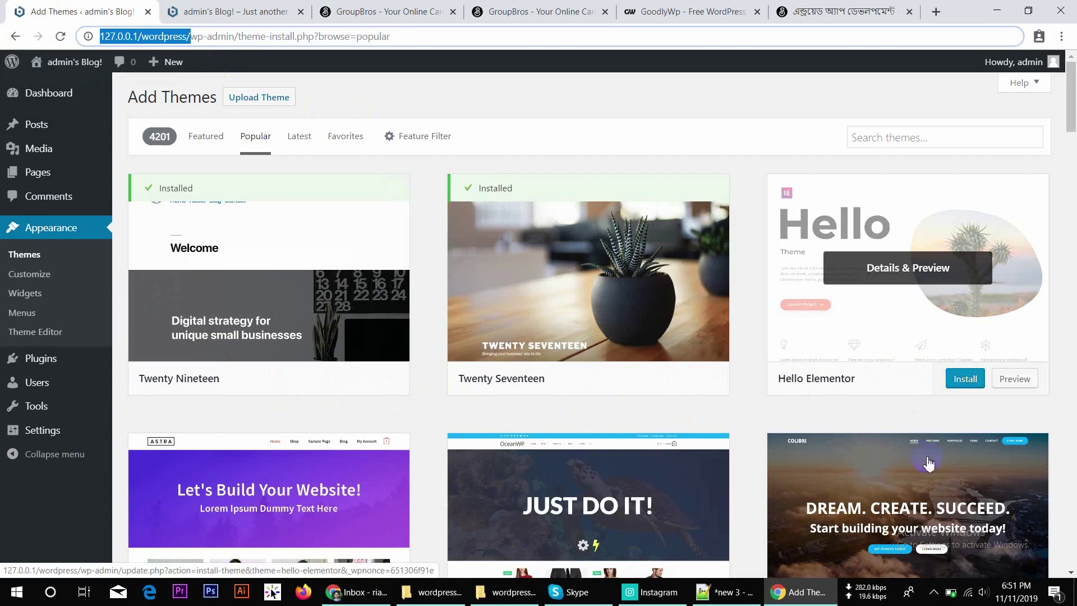
scroll(944, 478, "down", 3)
left_click(896, 383)
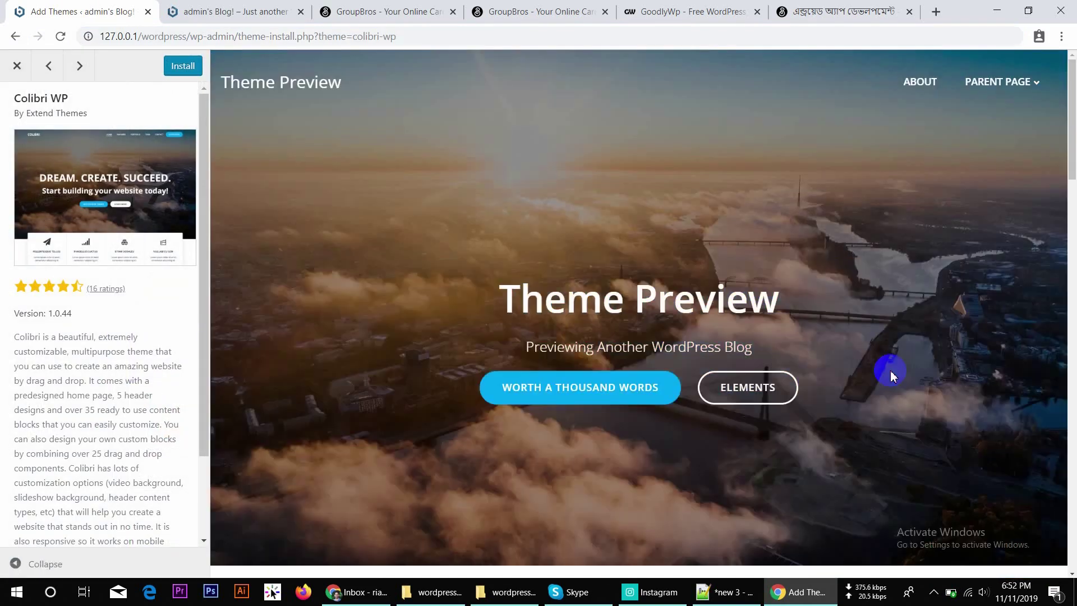
scroll(891, 373, "down", 10)
scroll(894, 362, "down", 10)
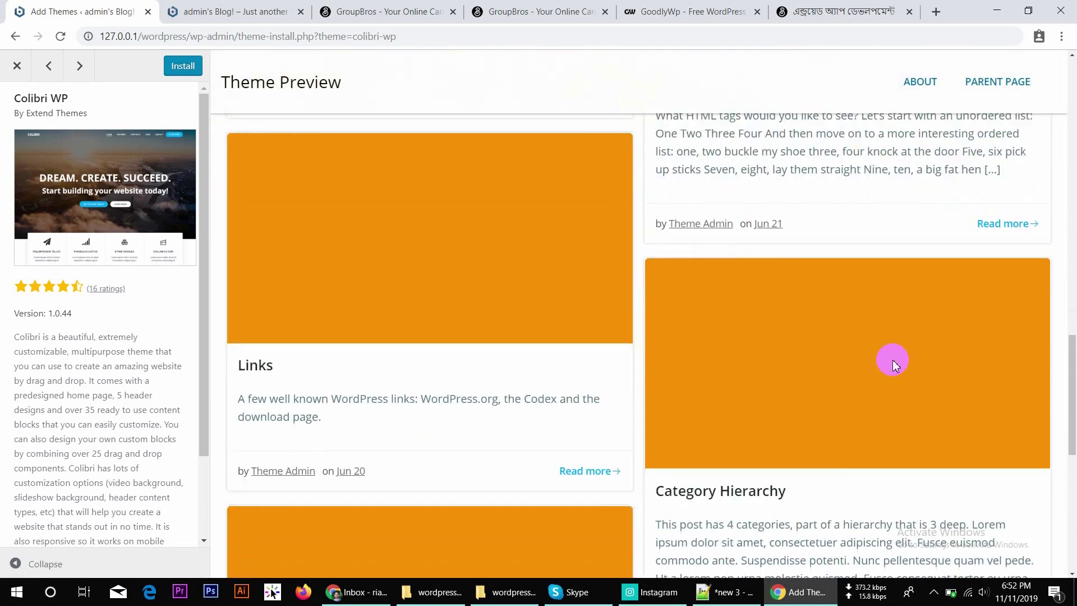
scroll(894, 362, "up", 20)
left_click(8, 63)
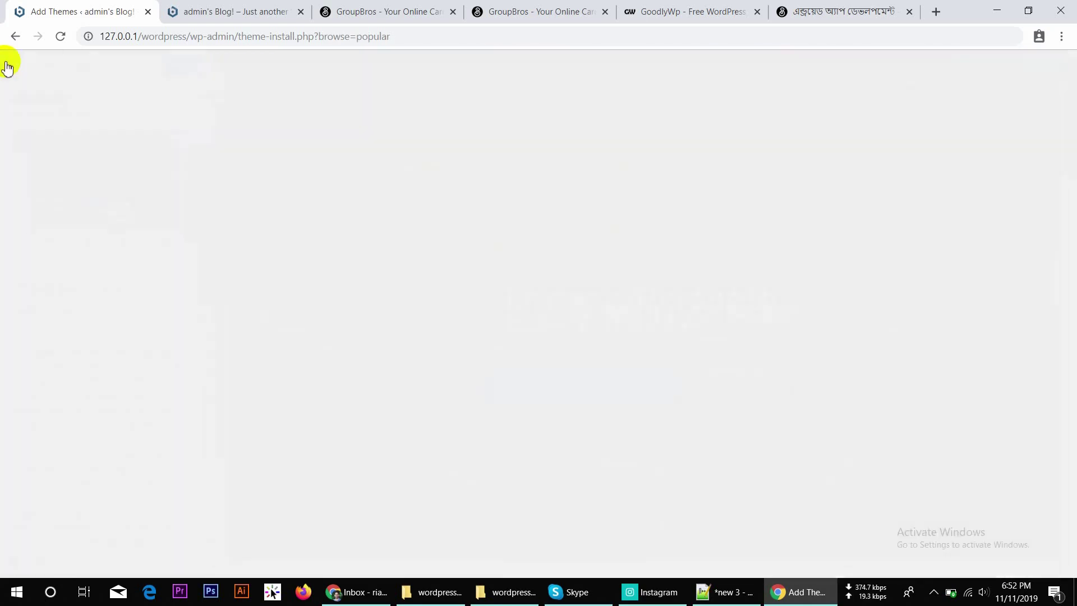
scroll(561, 382, "down", 3)
scroll(561, 381, "up", 6)
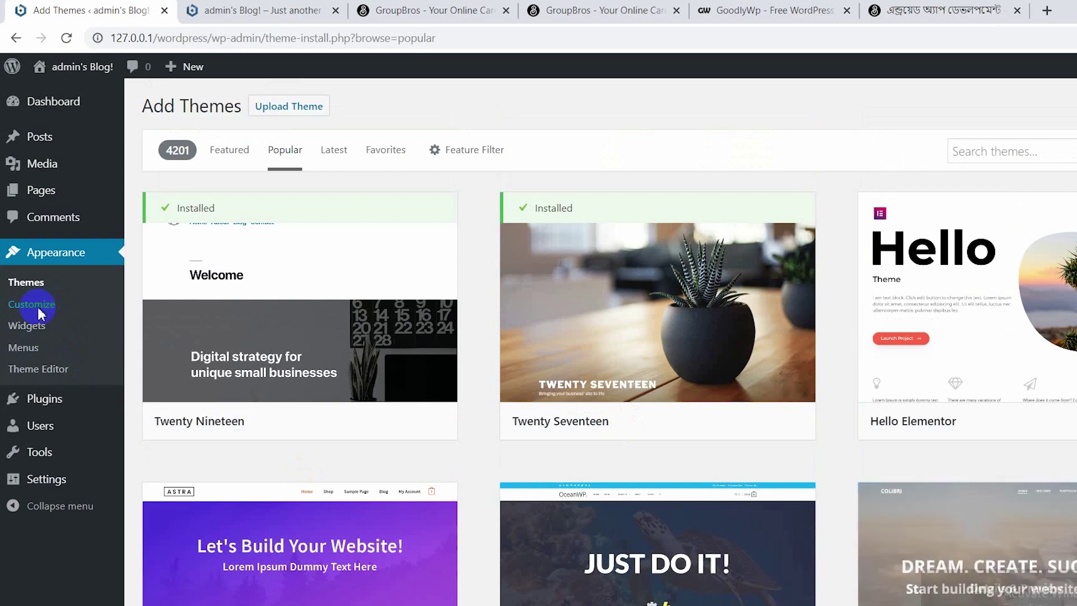
Step: Open the Twenty Nineteen Customizer in a new browser tab and show its Site Identity panel
right_click(40, 313)
left_click(56, 324)
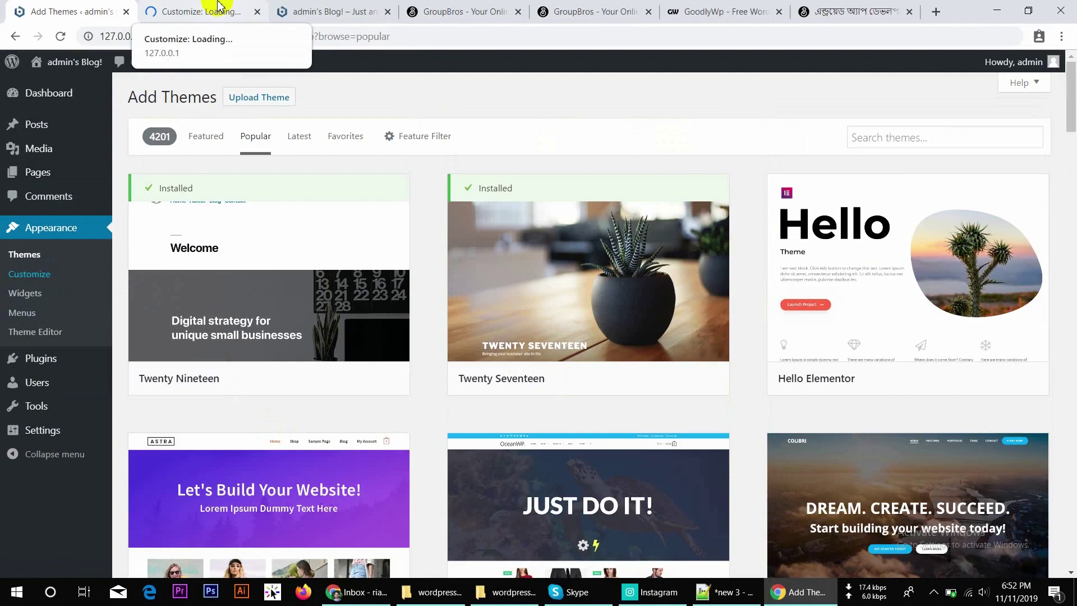
left_click(219, 7)
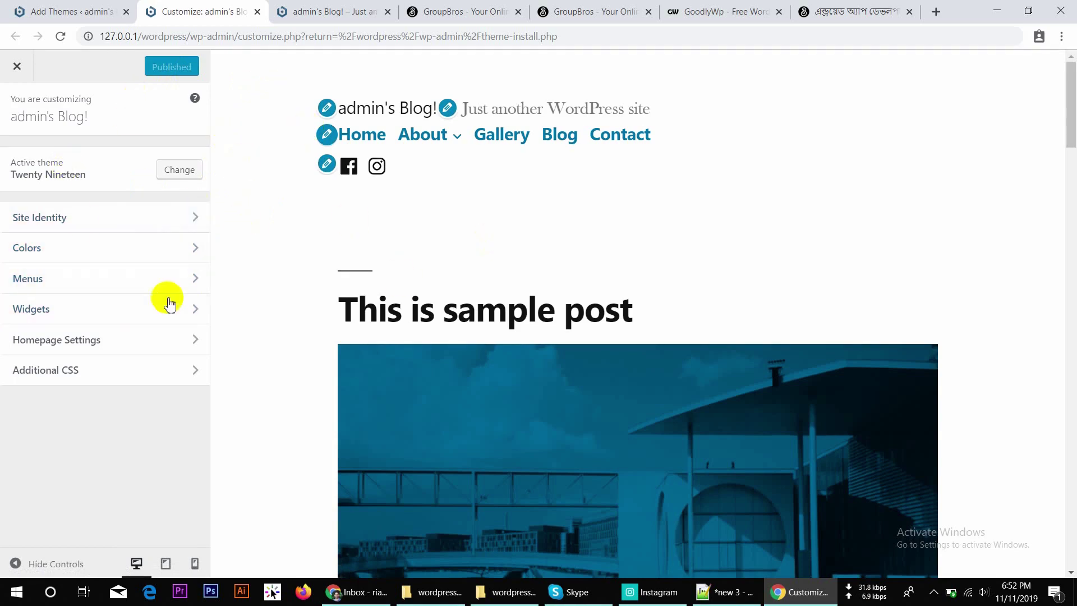
left_click(334, 7)
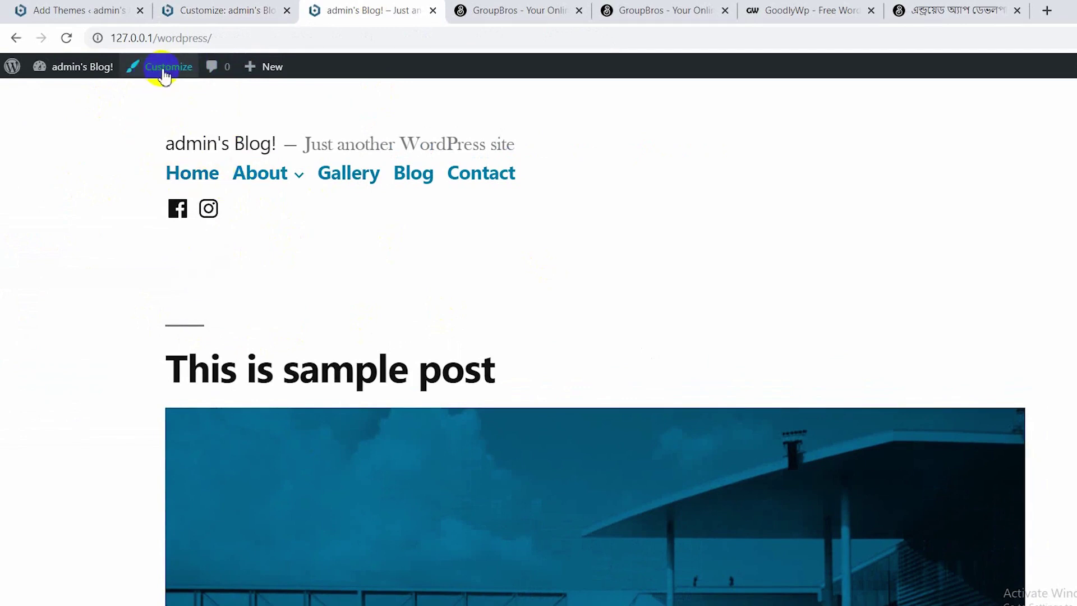
left_click(235, 8)
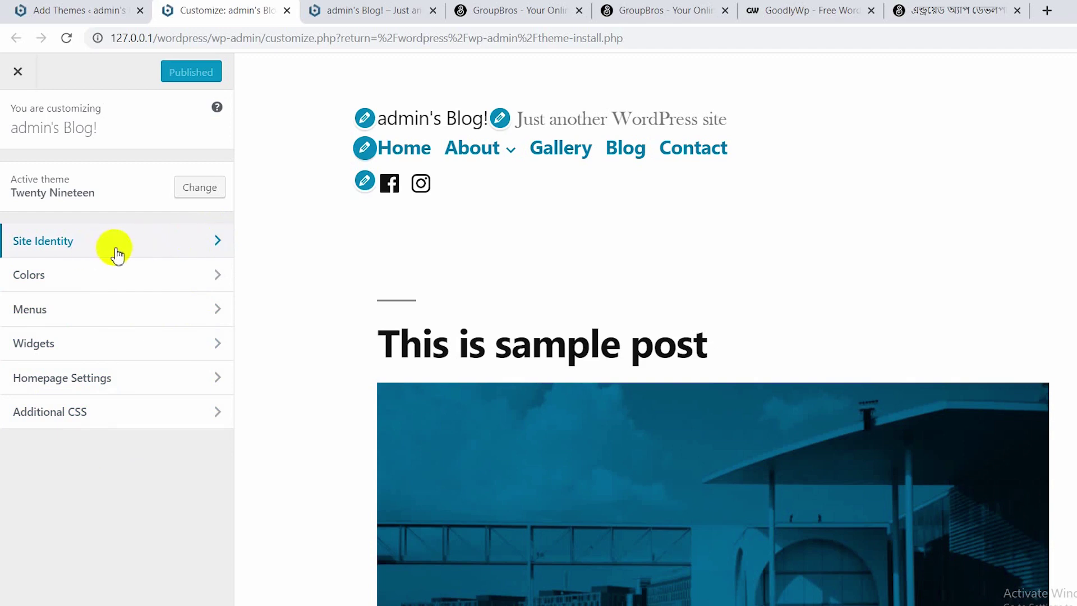
left_click(217, 241)
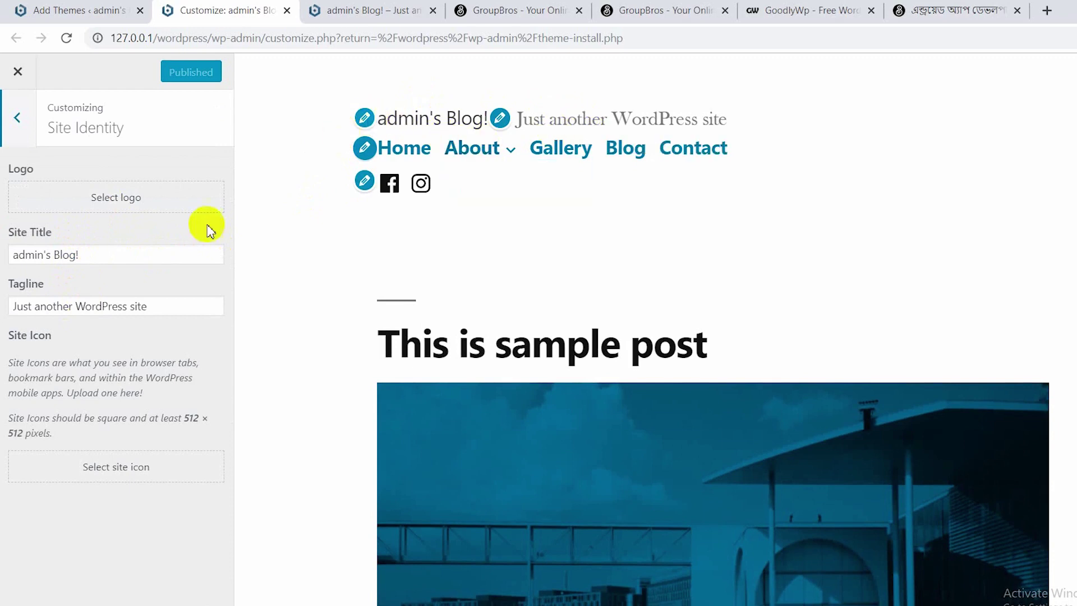
Step: Change the site title to 'GroupBros Family' and the tagline to 'Your Online Career Partner'
left_click(127, 259)
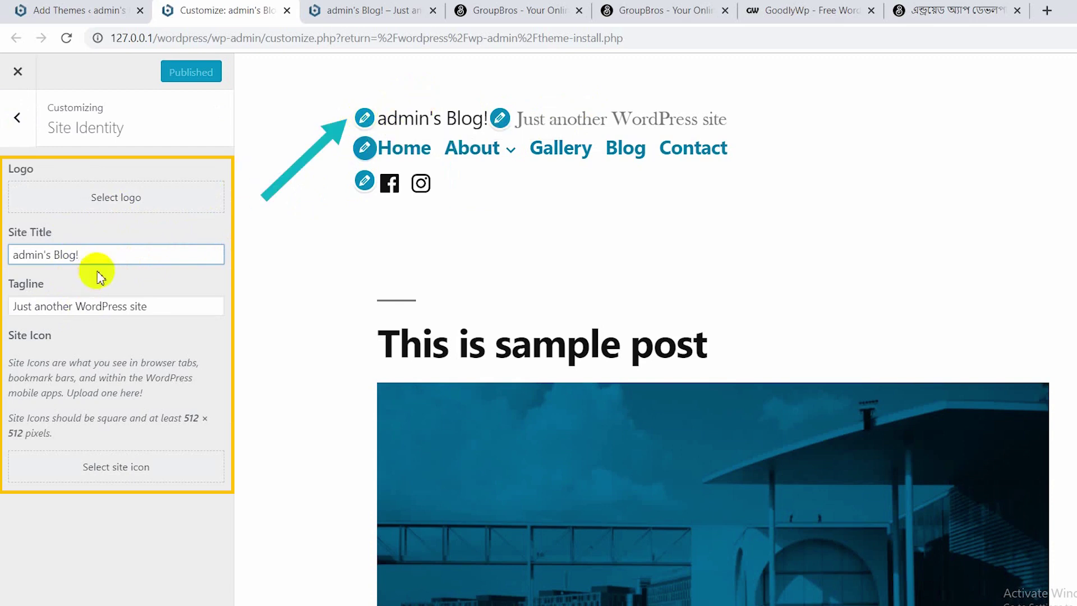
triple_click(103, 257)
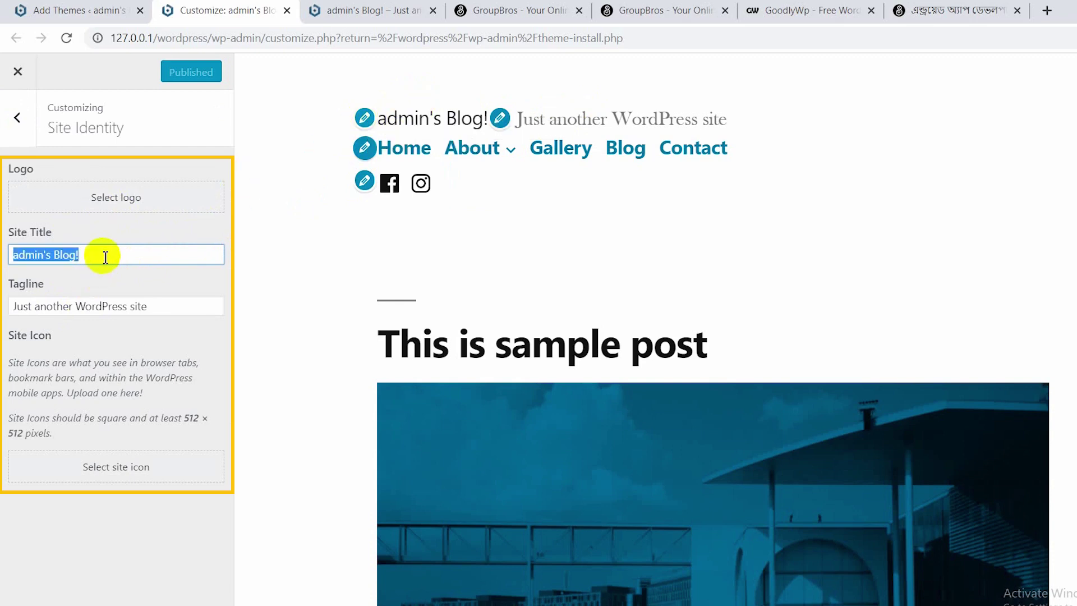
type("GroupBros Family")
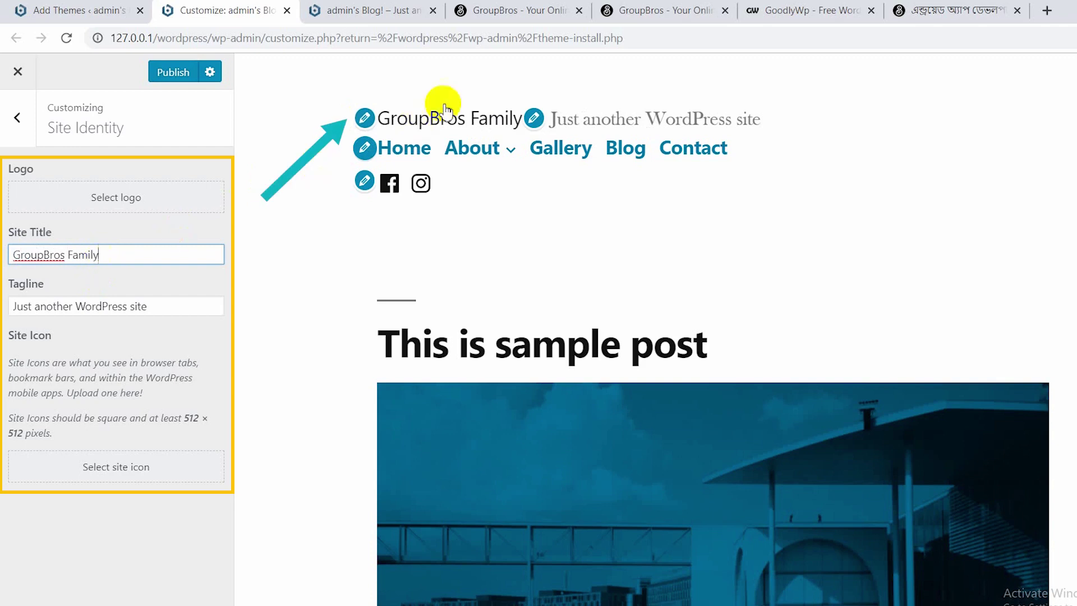
triple_click(119, 307)
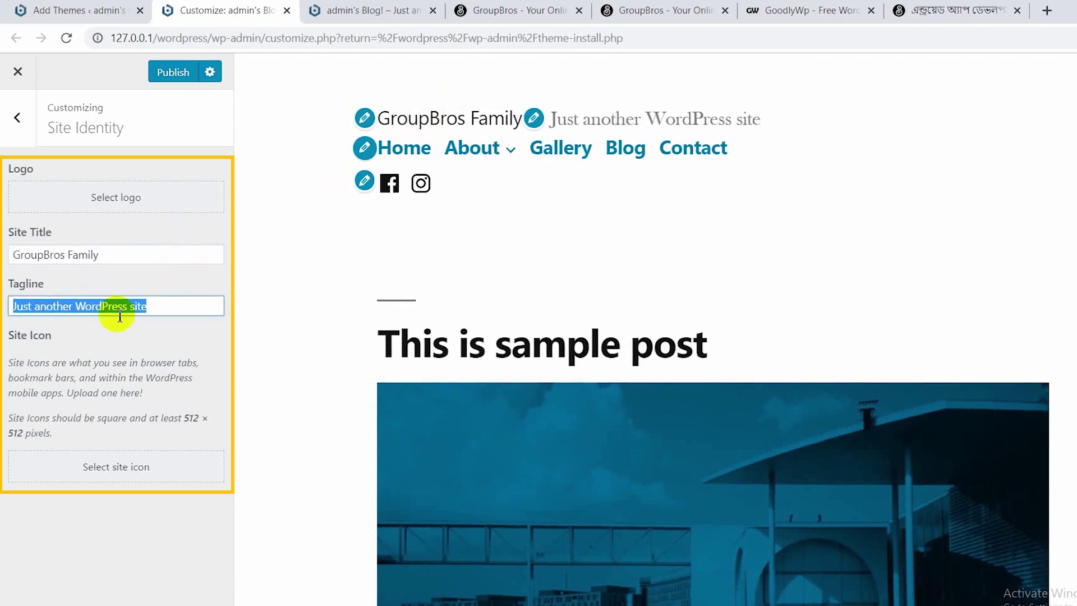
type("Your Online ")
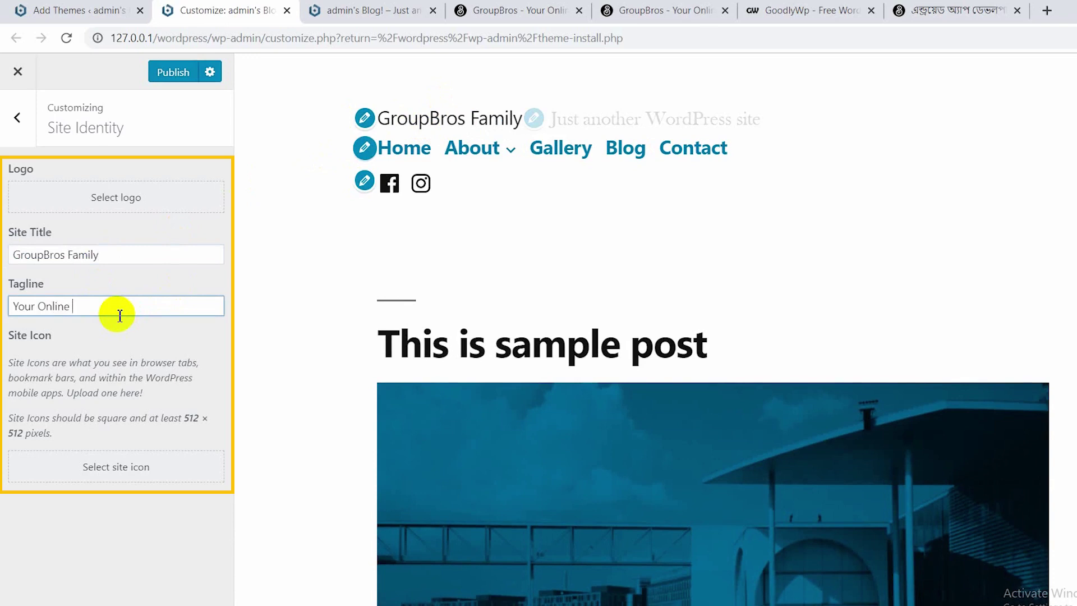
type("Career ")
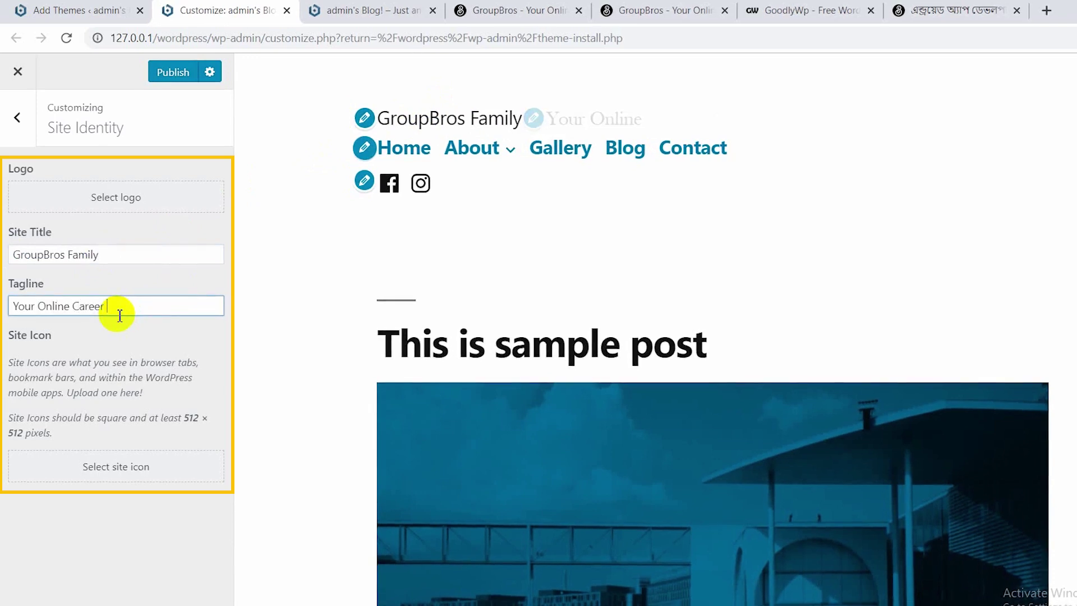
type("Partne")
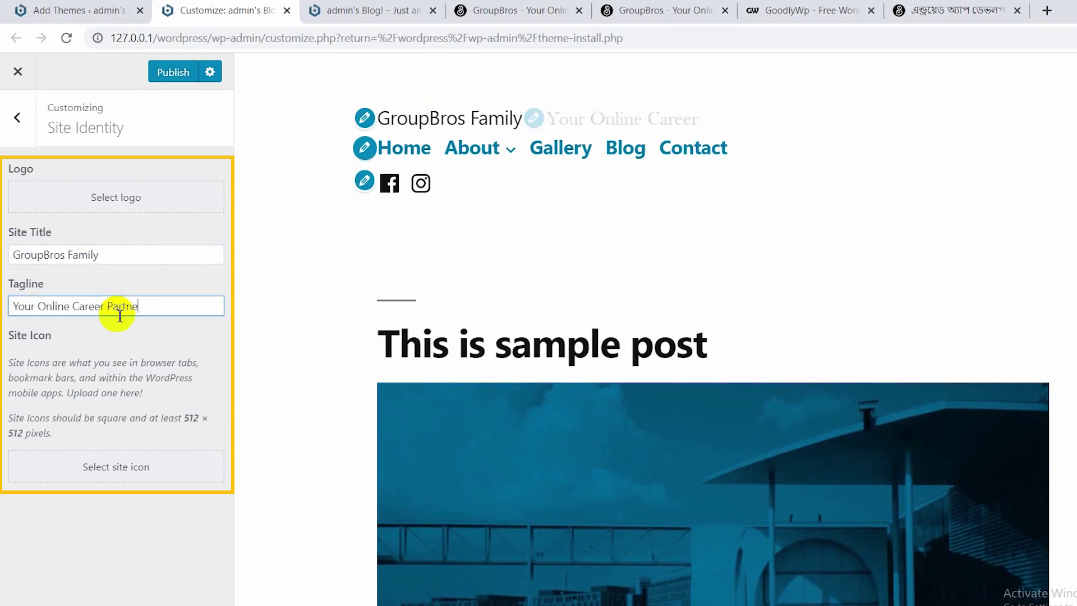
type("r")
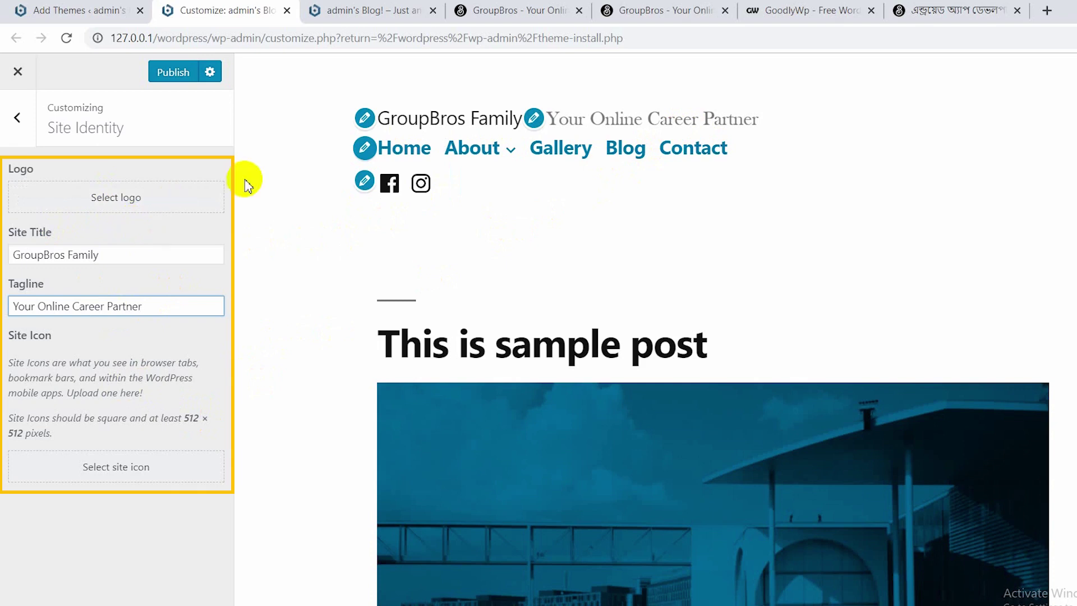
Step: Download the logo image from groupbros.com as groupbros-logo.png
left_click(631, 10)
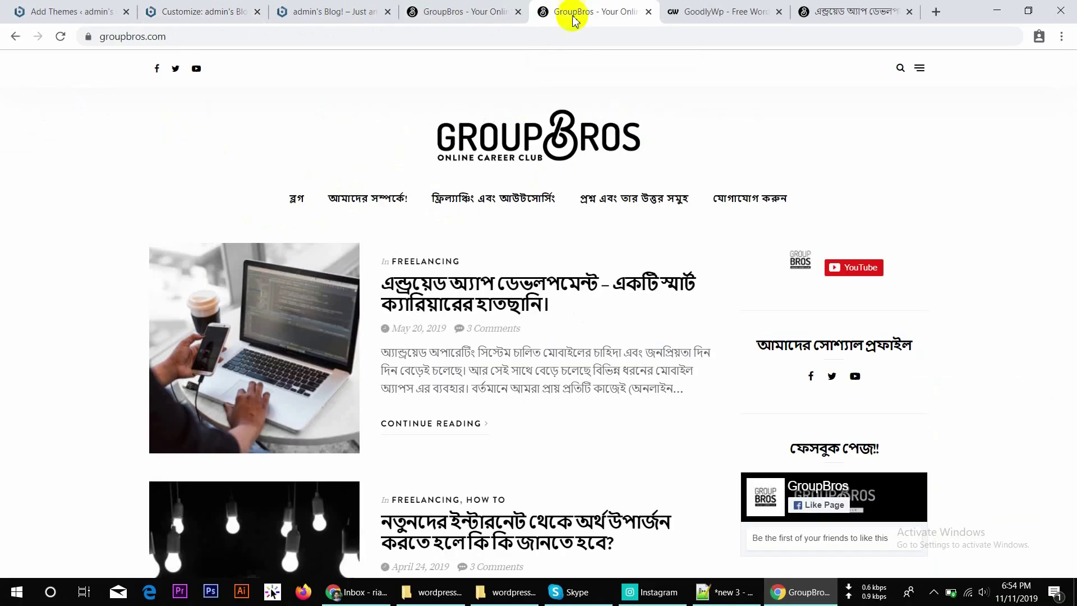
right_click(520, 138)
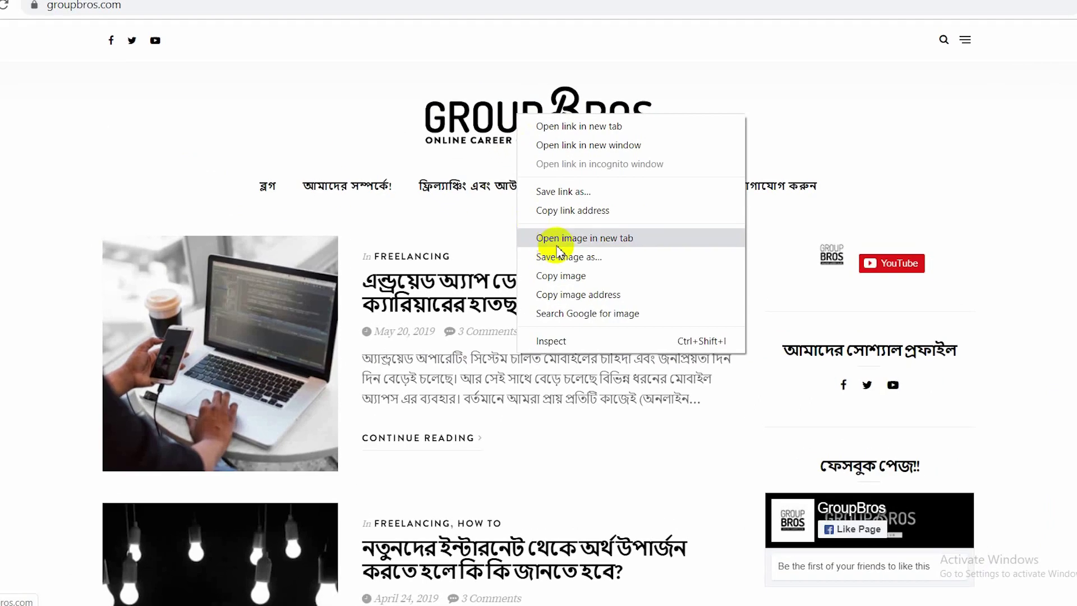
left_click(578, 245)
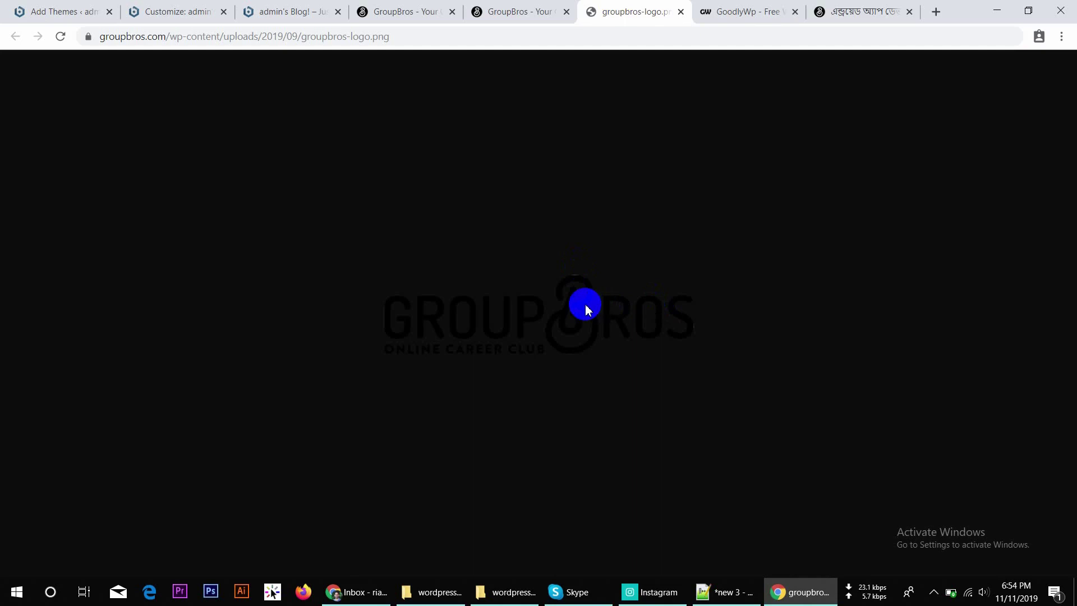
right_click(586, 305)
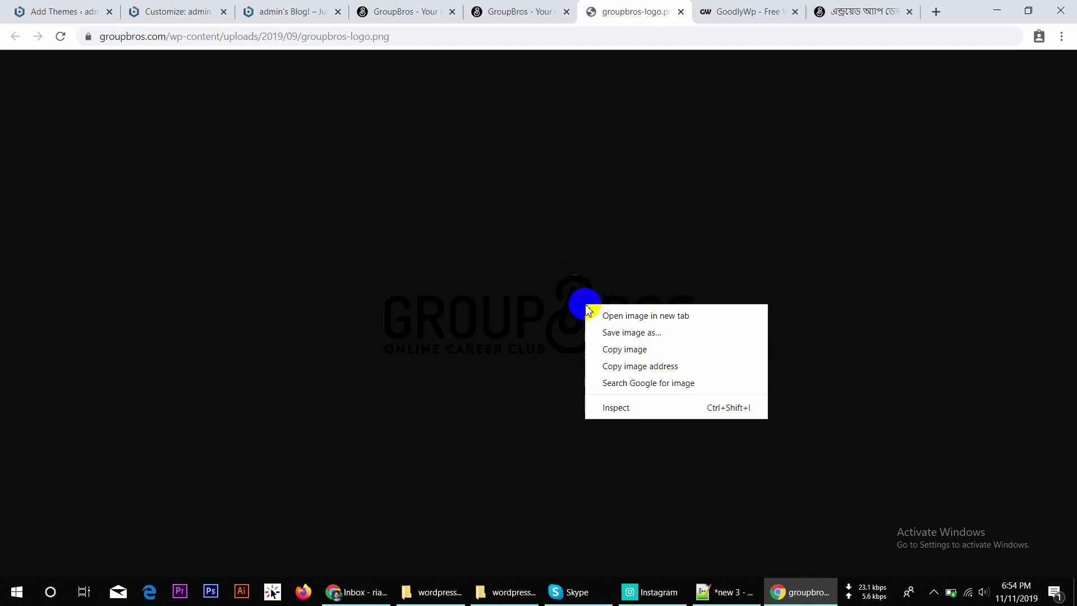
left_click(601, 333)
left_click(594, 555)
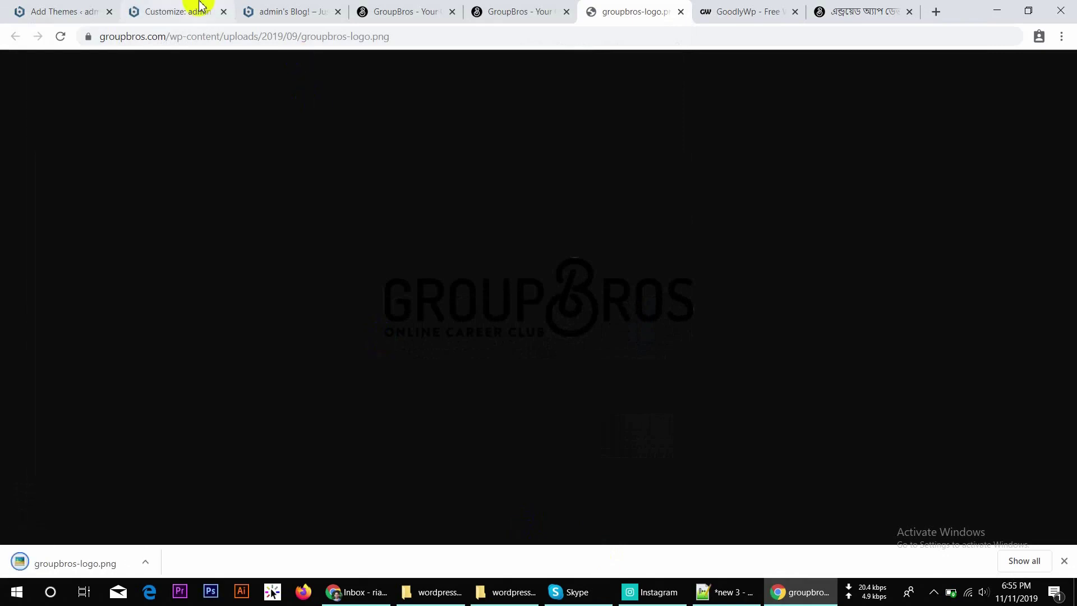
left_click(199, 8)
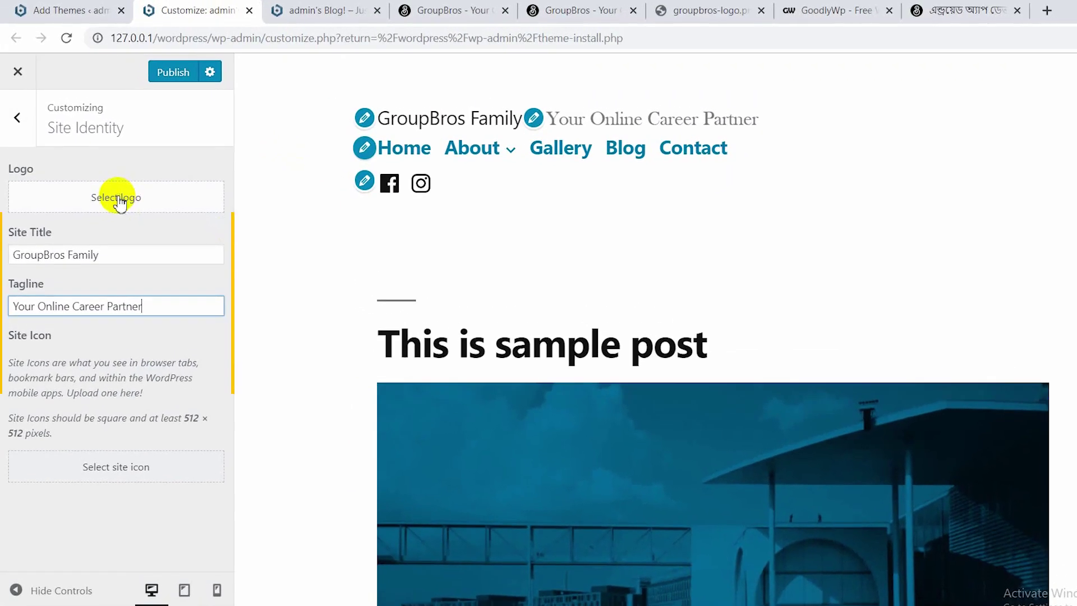
Step: Upload groupbros-logo.png as the site logo, cropped to the B symbol
left_click(111, 200)
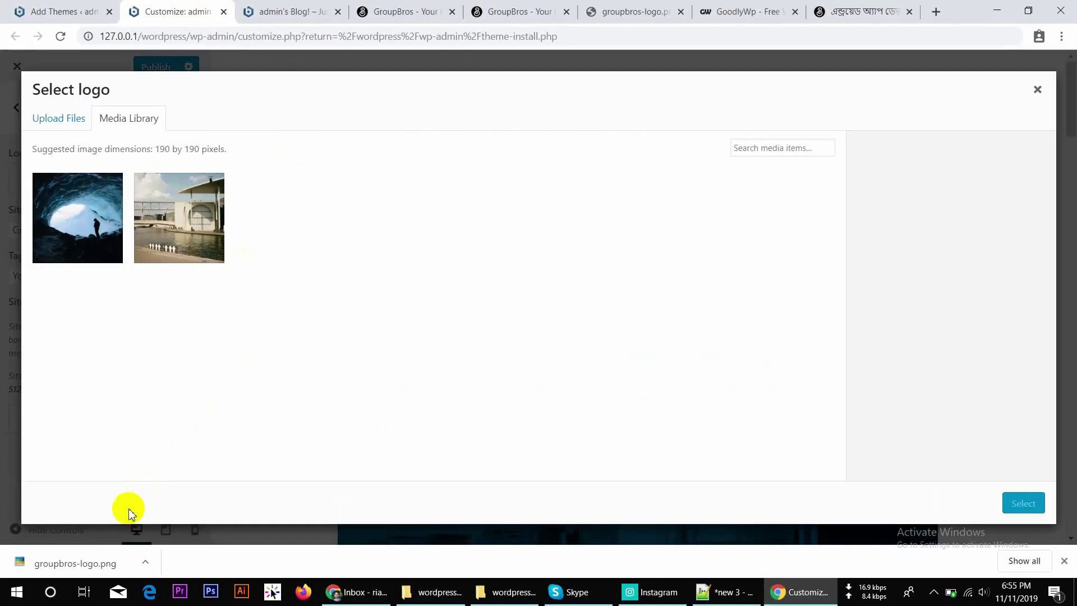
left_click_drag(61, 562, 351, 326)
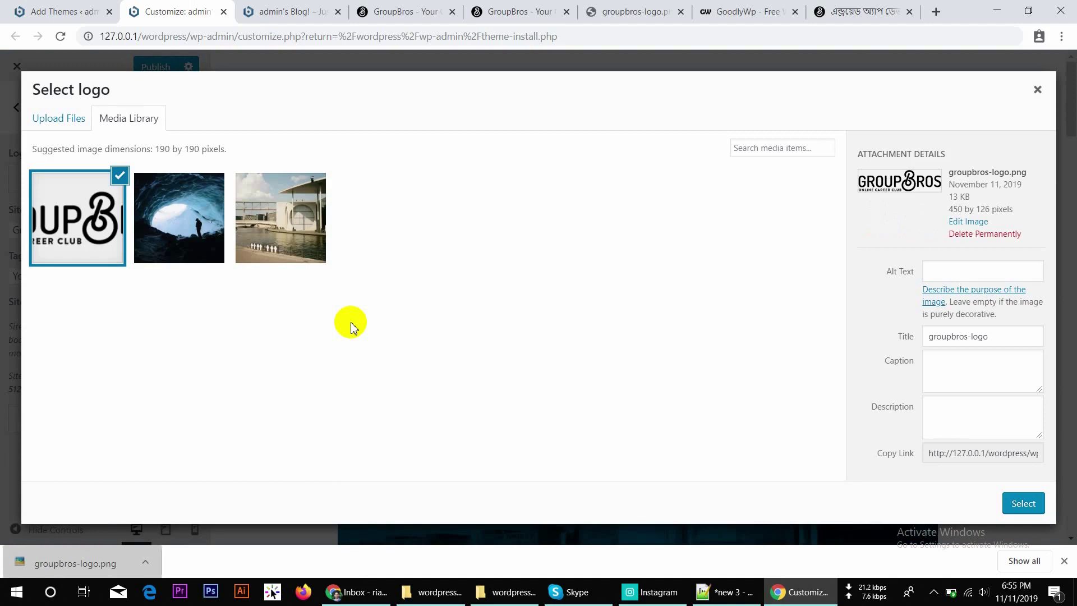
left_click(1021, 504)
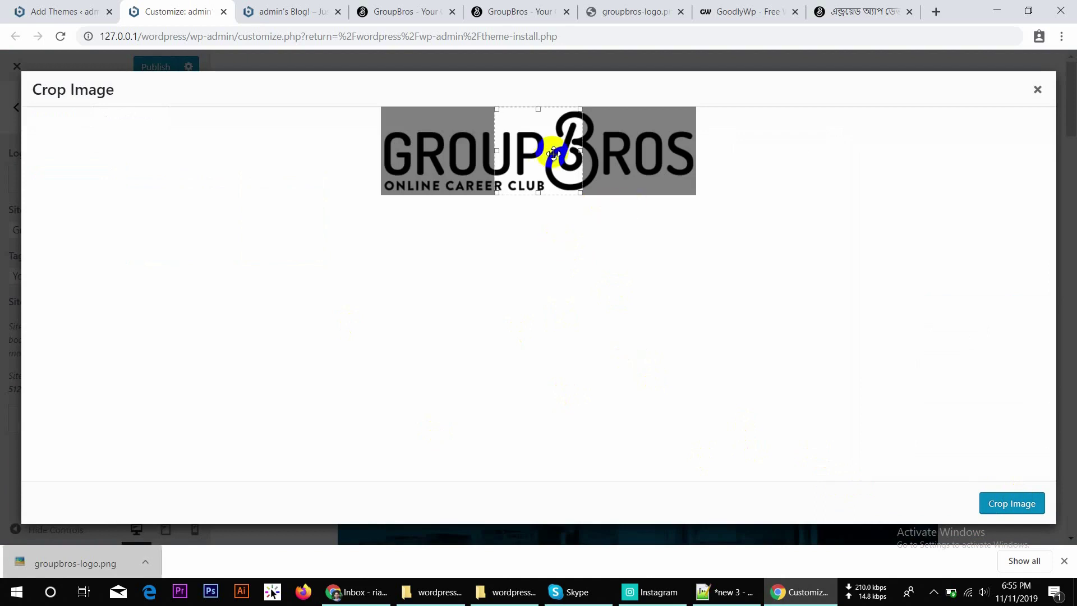
left_click_drag(580, 152, 640, 153)
left_click(522, 166)
left_click_drag(529, 166, 401, 158)
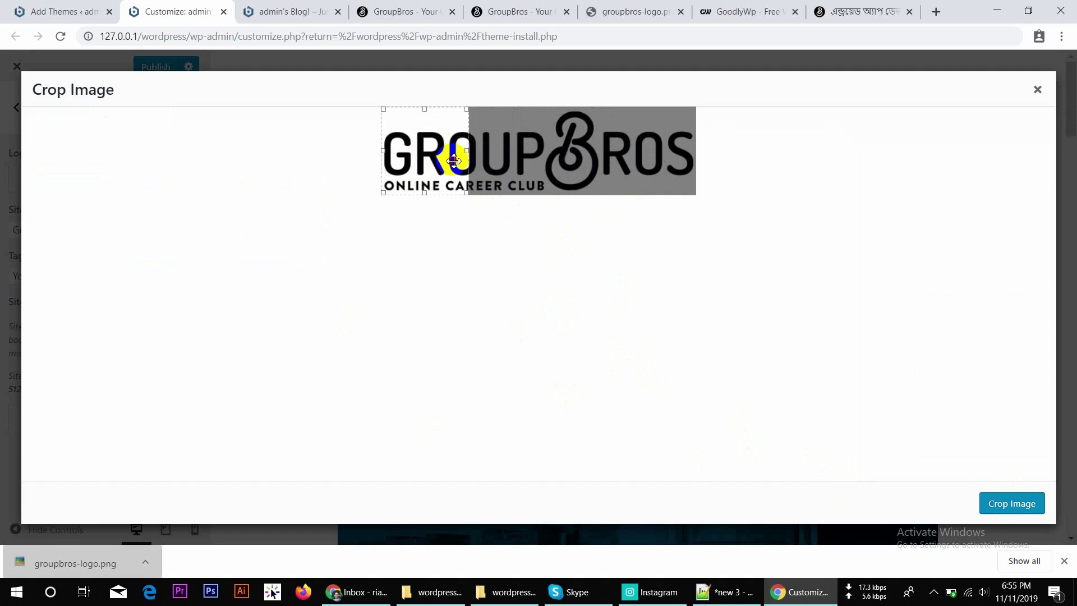
left_click_drag(454, 161, 598, 153)
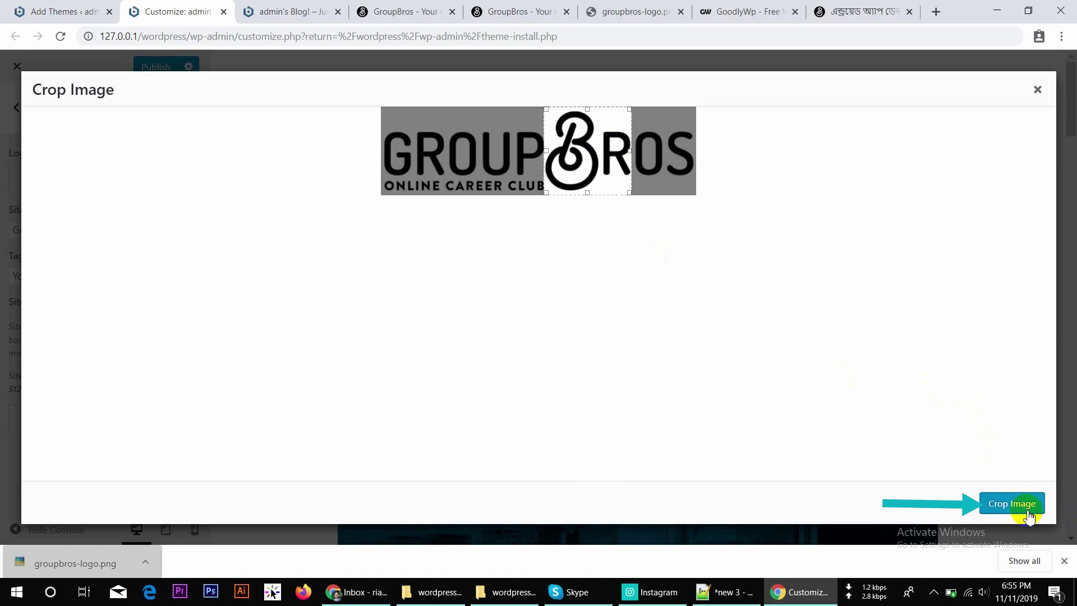
left_click(1029, 515)
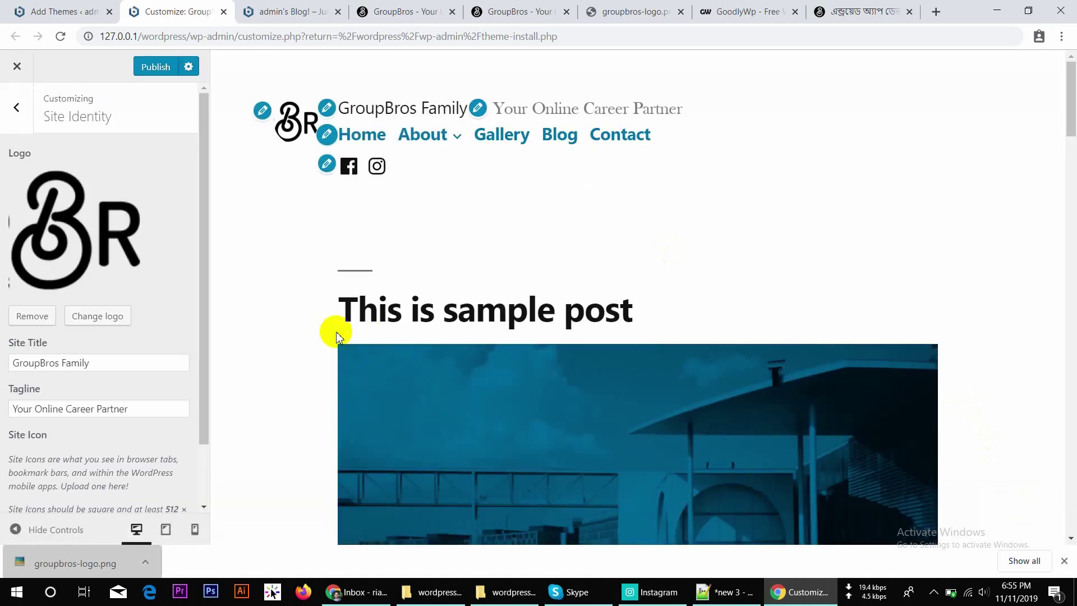
Step: Preview the customized site at full width, then view the live front page
left_click(12, 530)
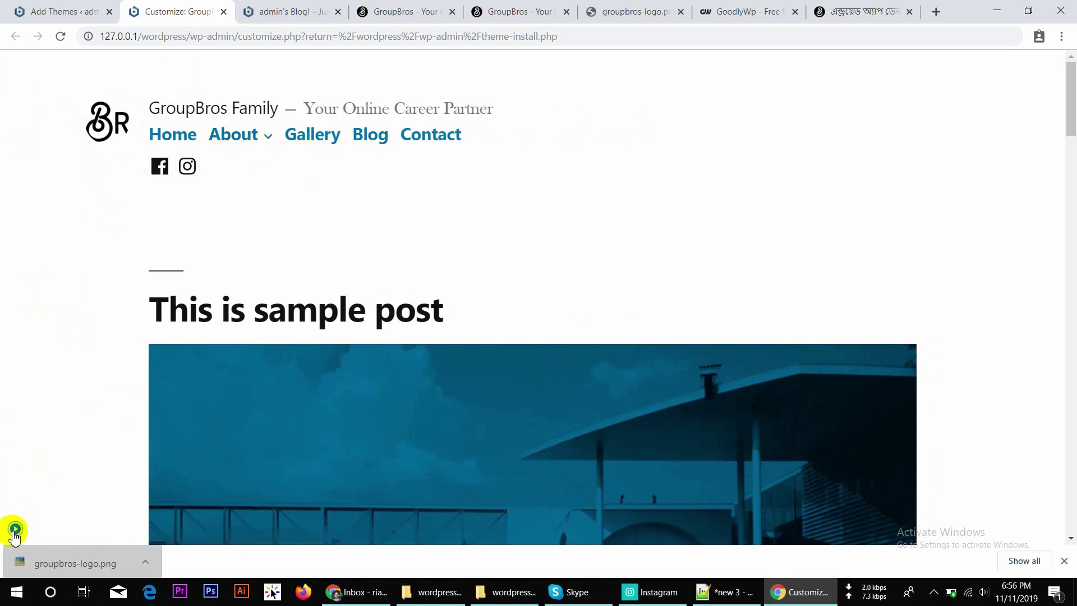
left_click(14, 531)
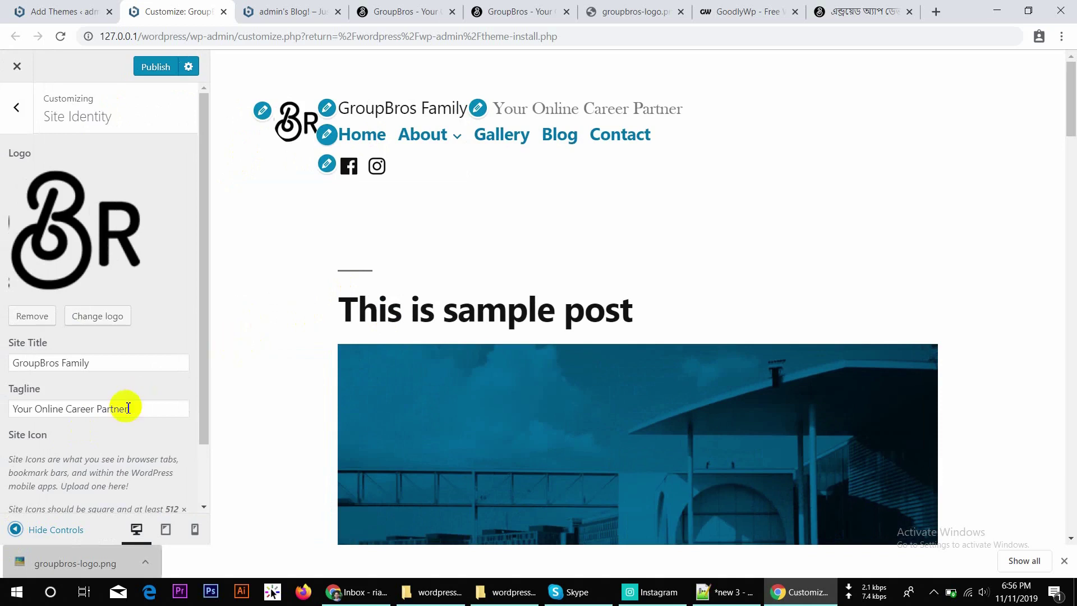
scroll(116, 415, "down", 1)
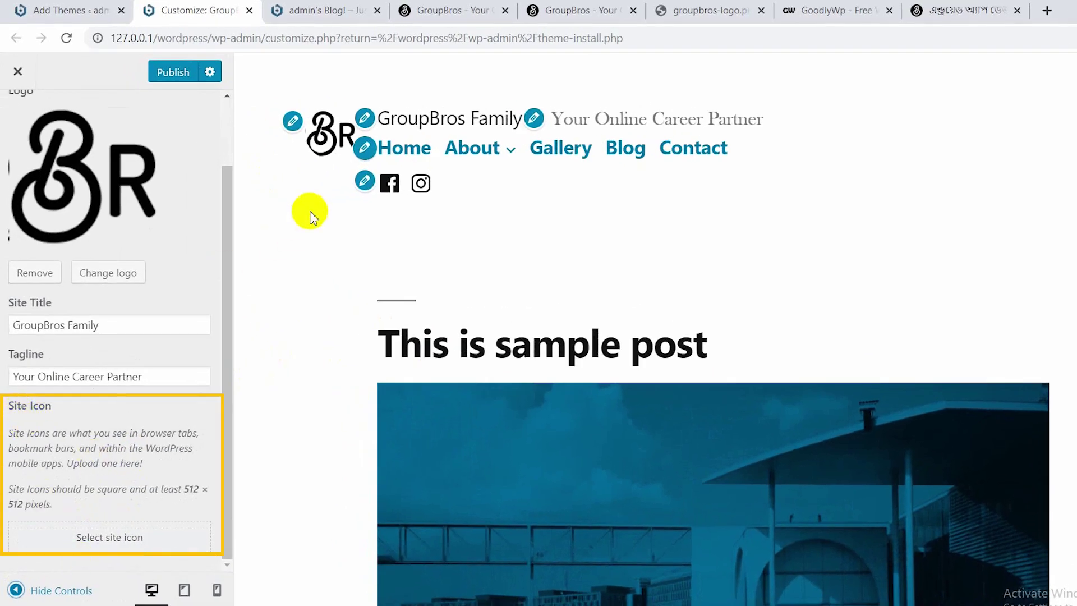
left_click(359, 4)
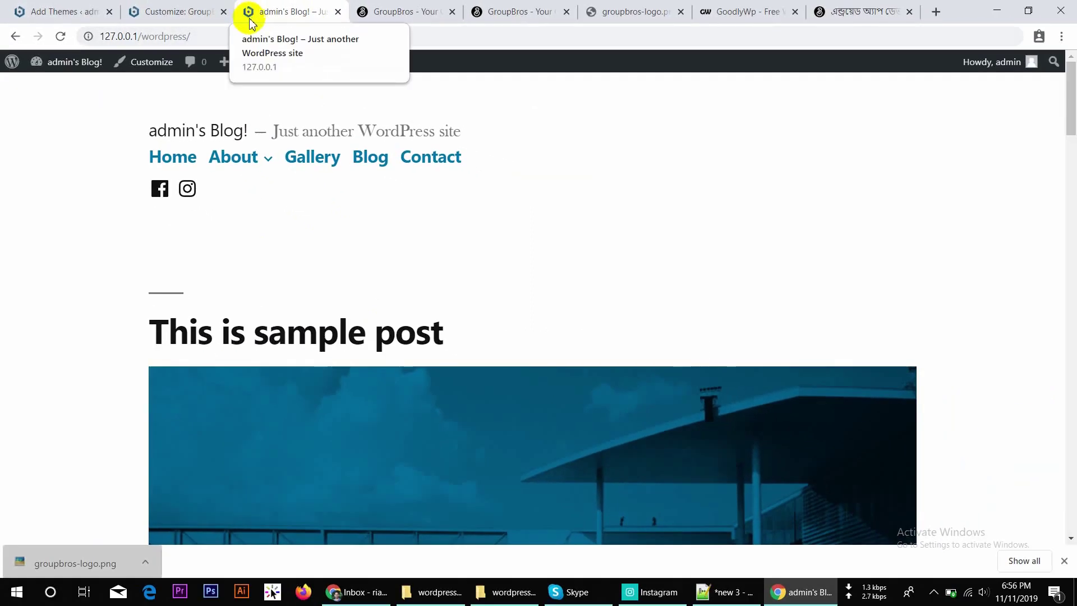
Step: Glance at the GroupBros website, then go back to the Customizer's Site Identity
left_click(408, 11)
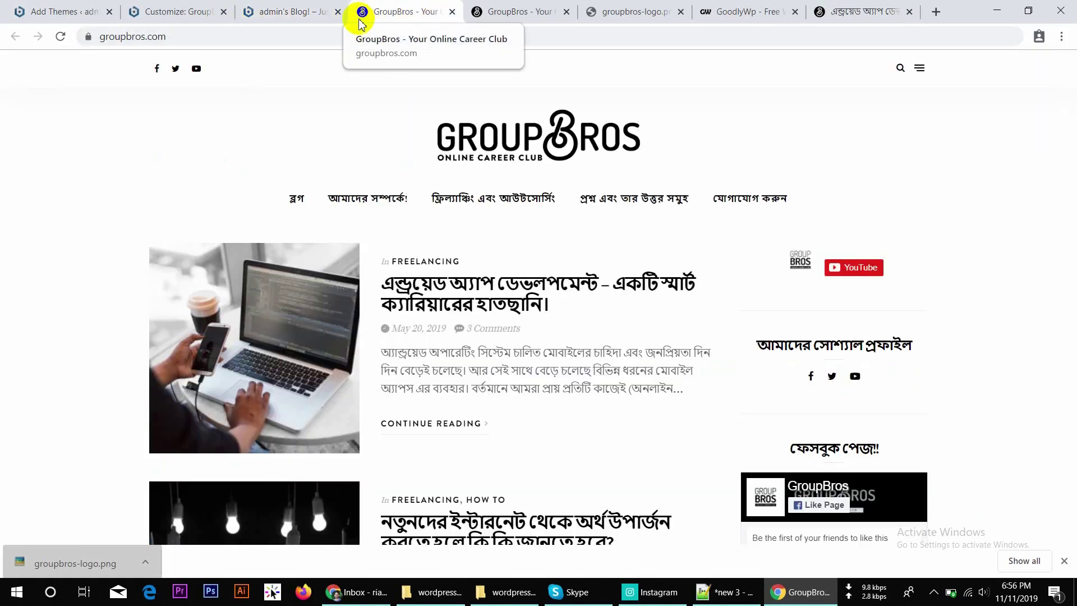
left_click(280, 9)
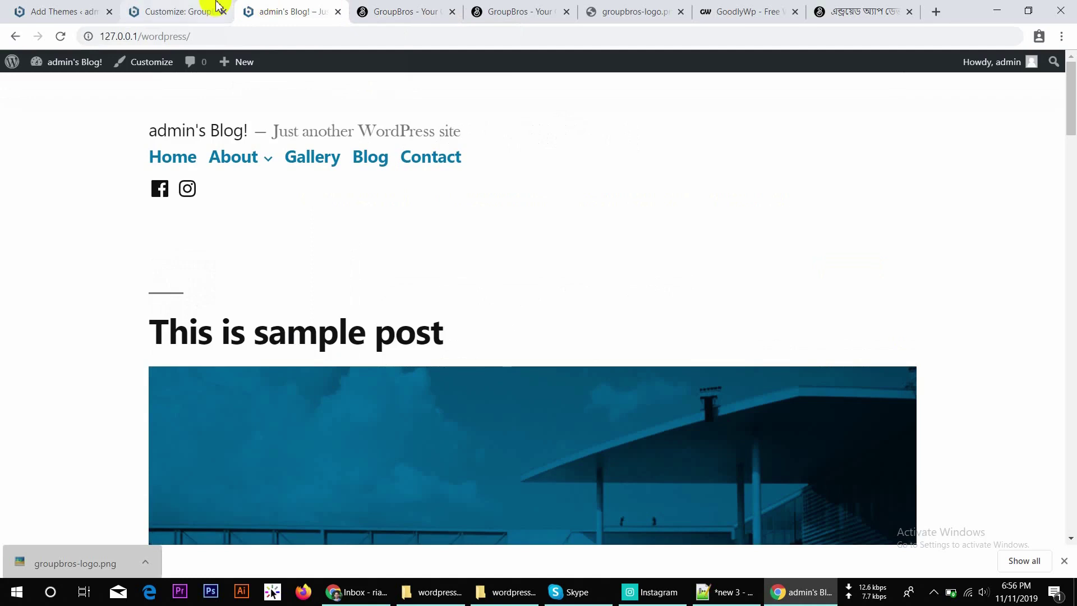
left_click(217, 7)
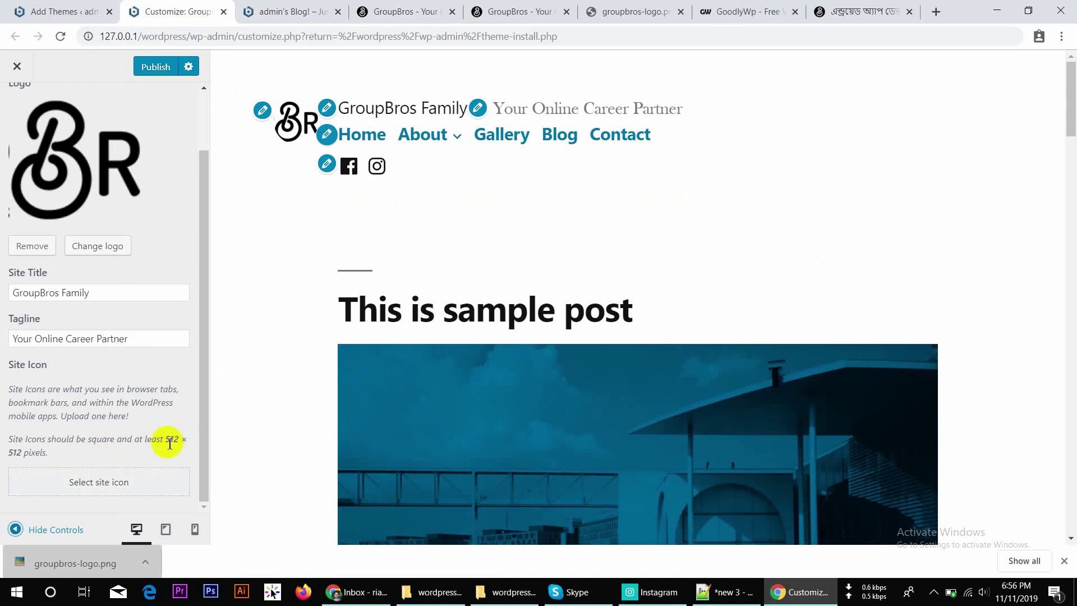
Step: Make groupbros-logo from the Media Library, cropped to the B symbol, the site icon
left_click(115, 491)
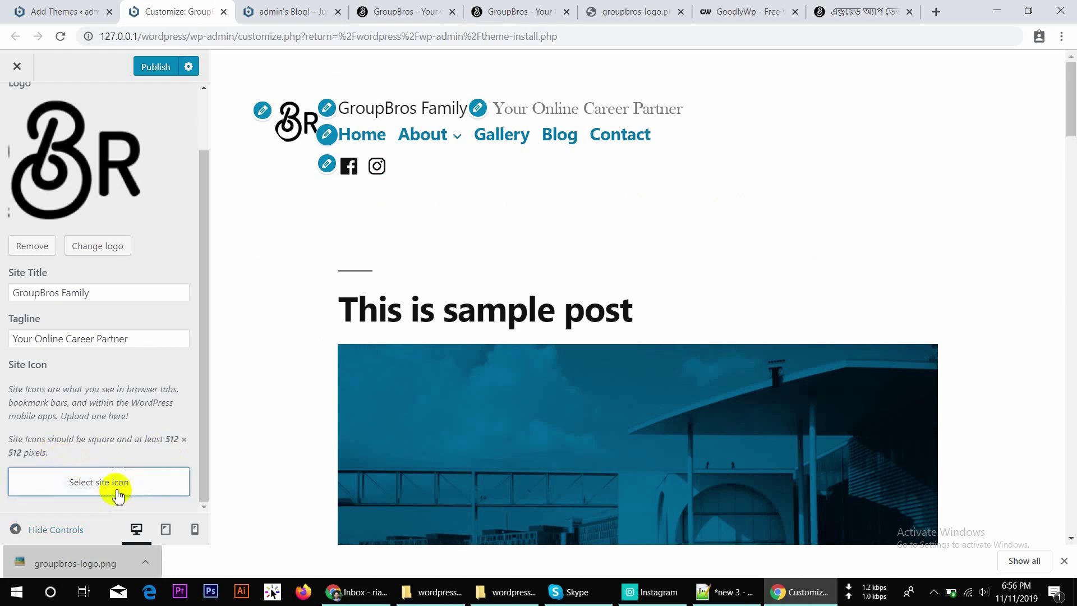
left_click(93, 242)
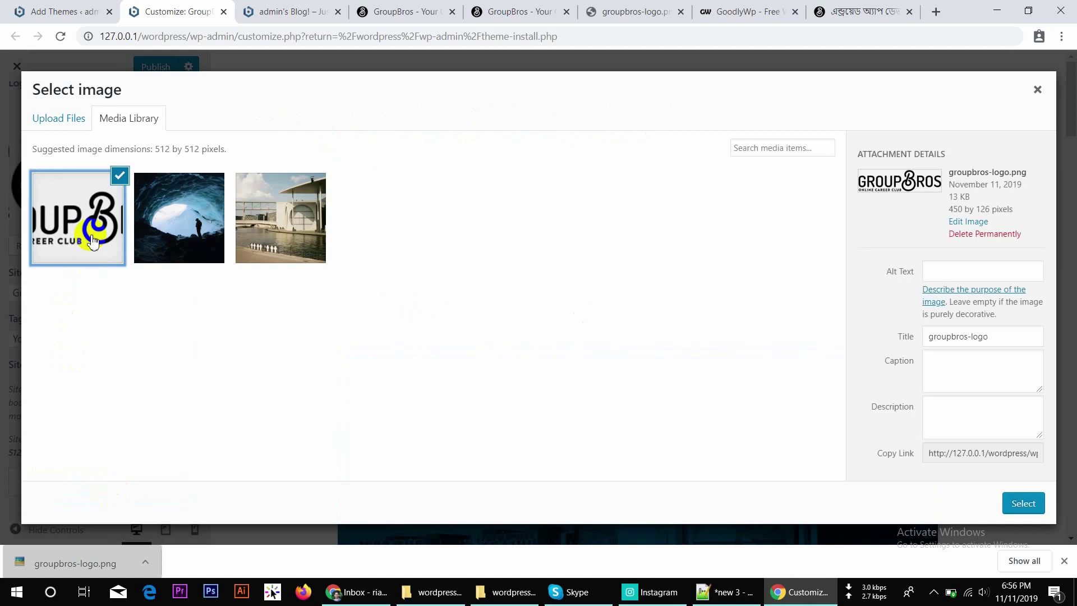
left_click(1027, 503)
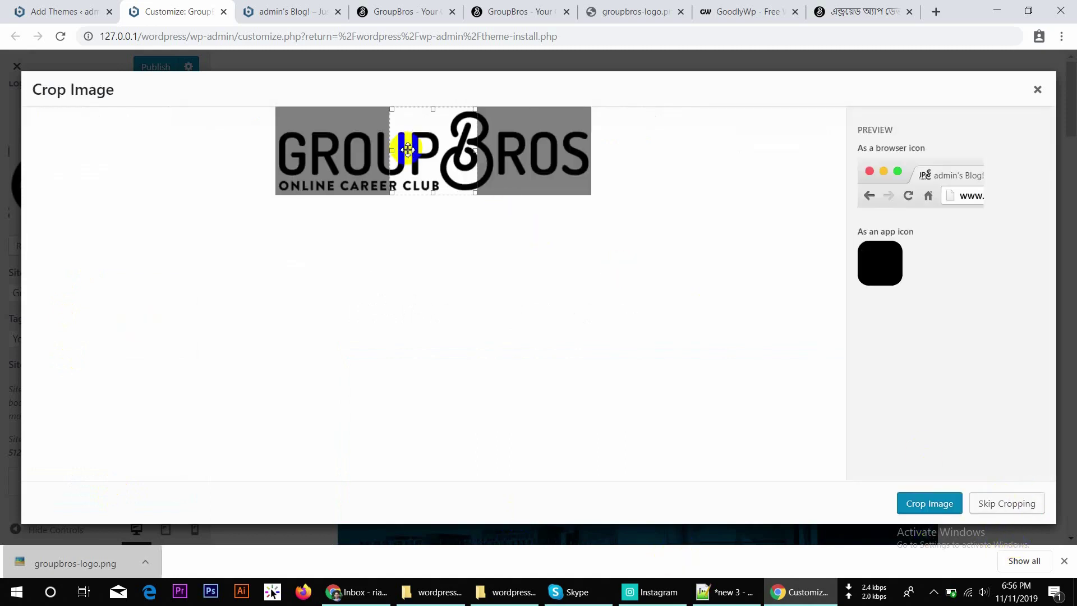
left_click_drag(404, 147, 450, 144)
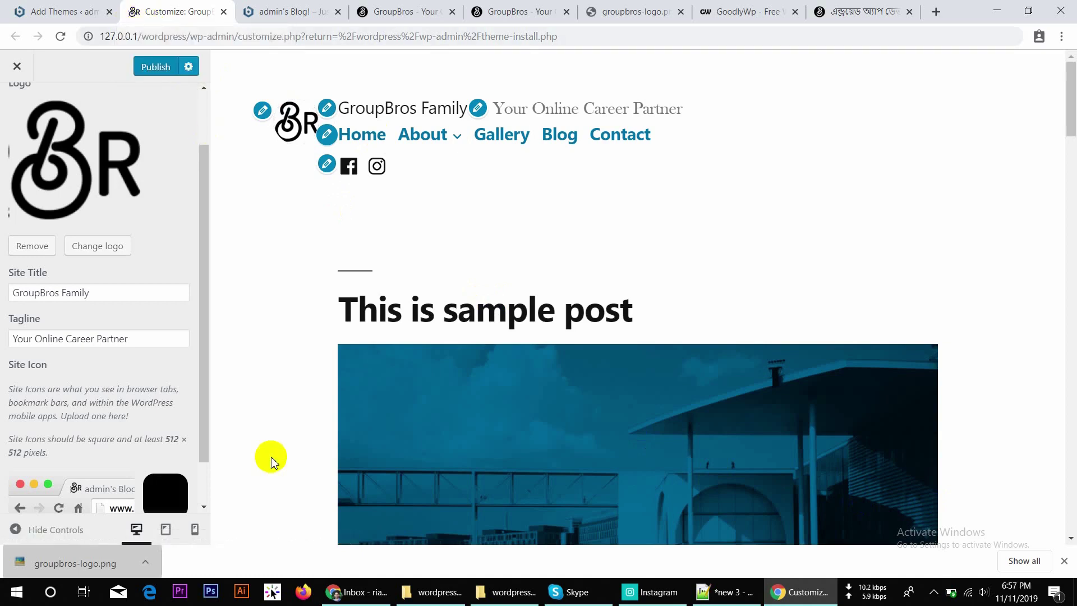
Step: Publish the changes and reload the live front page to confirm the new identity
left_click(150, 71)
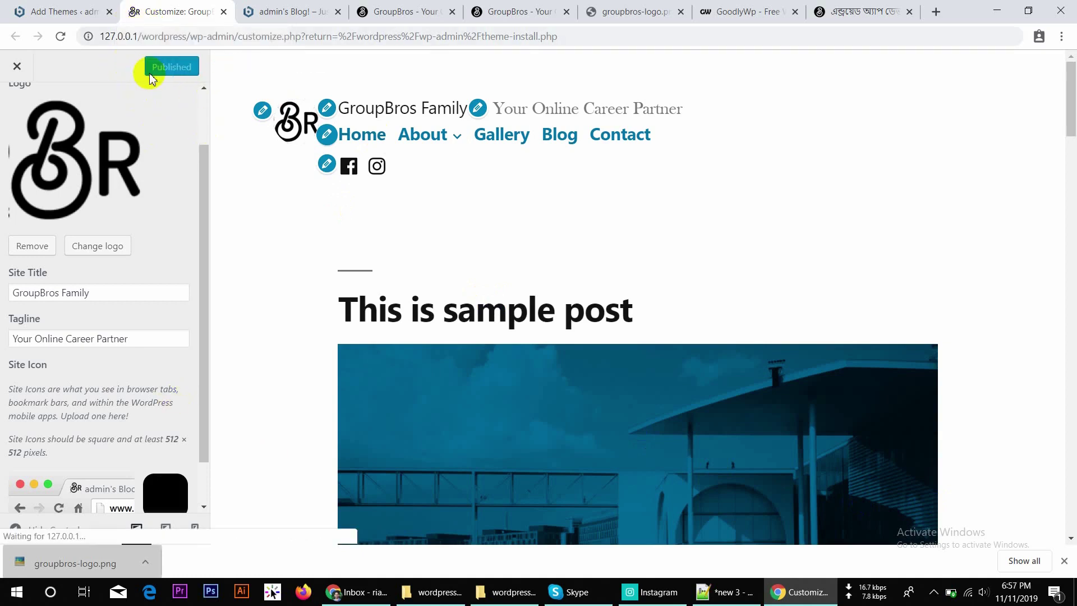
left_click(288, 8)
left_click(285, 40)
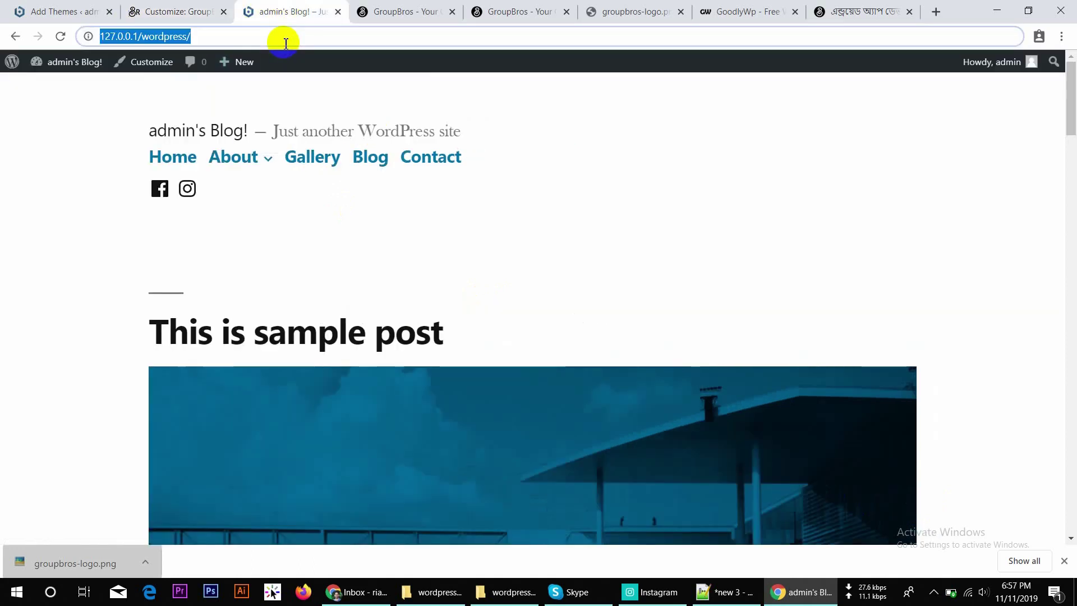
key("Return")
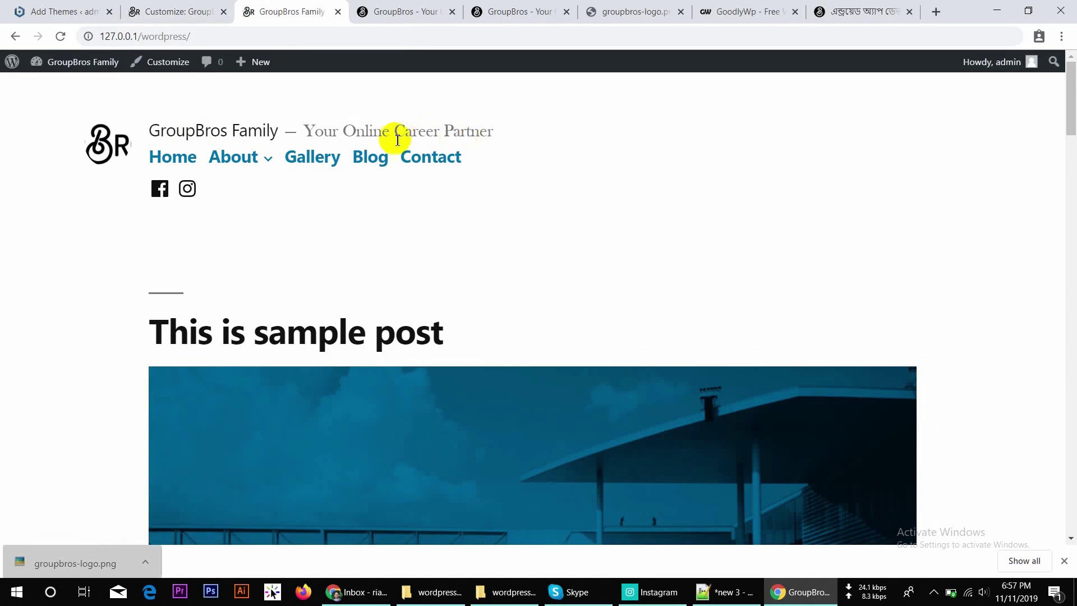
left_click(213, 10)
scroll(103, 330, "up", 2)
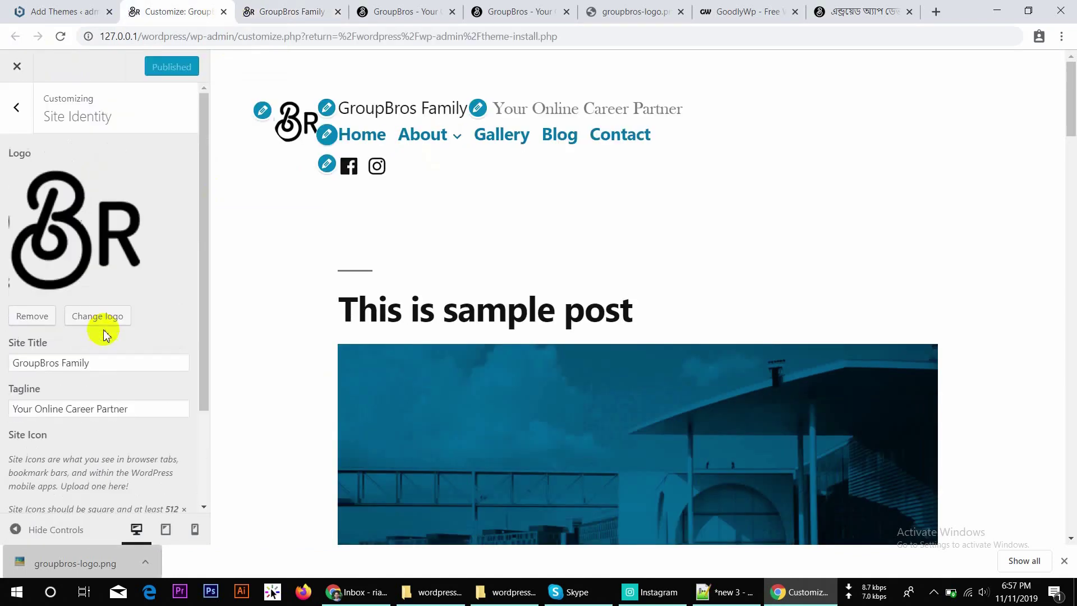
Step: Change the primary color to a custom teal-green so menu links and the featured image turn green
left_click(18, 123)
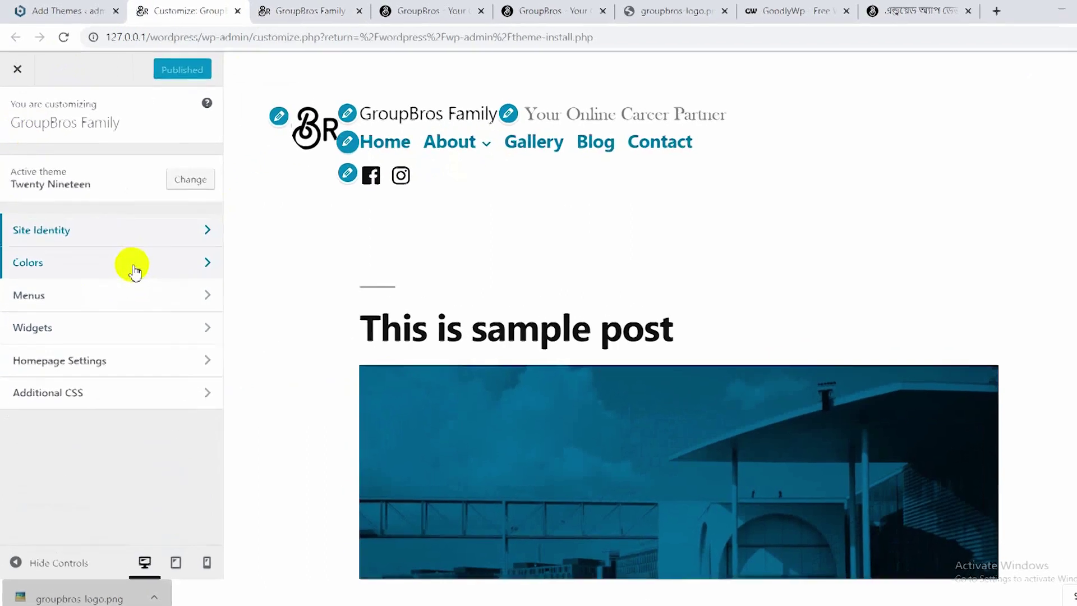
left_click(127, 252)
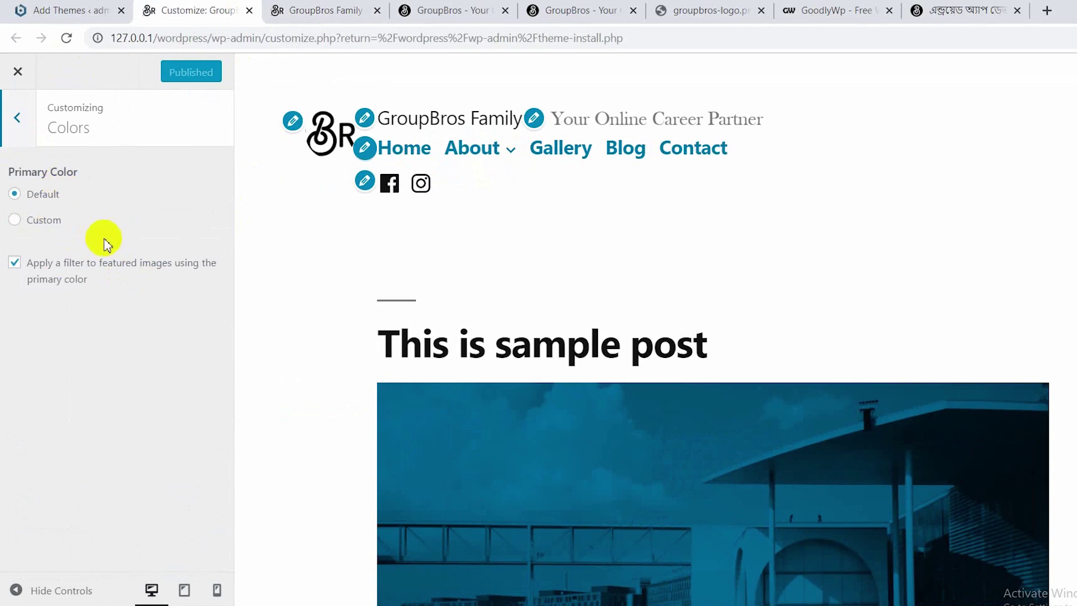
left_click(18, 223)
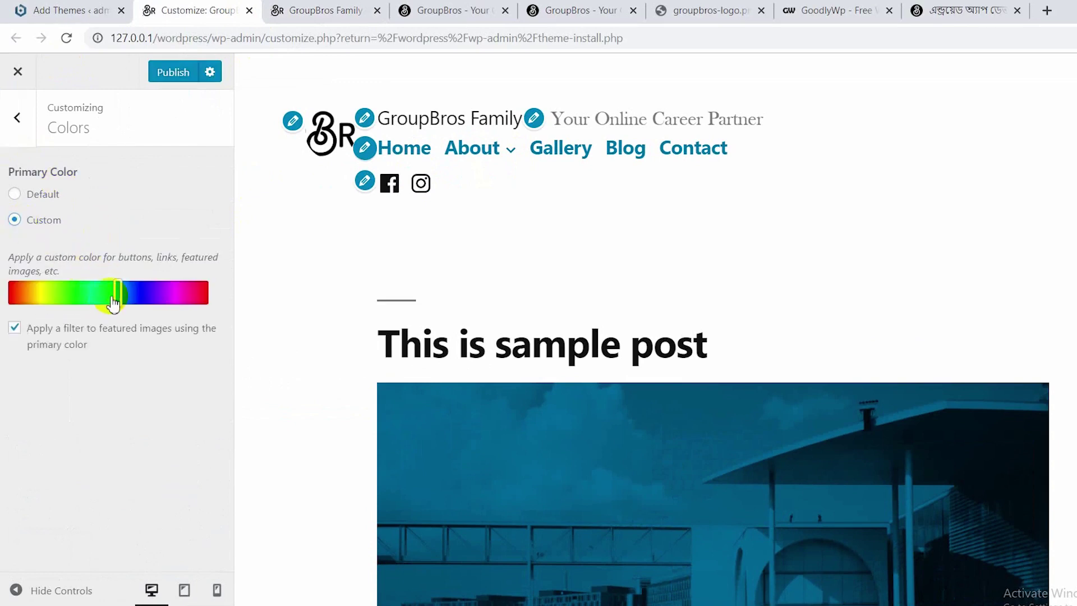
left_click_drag(108, 267, 77, 269)
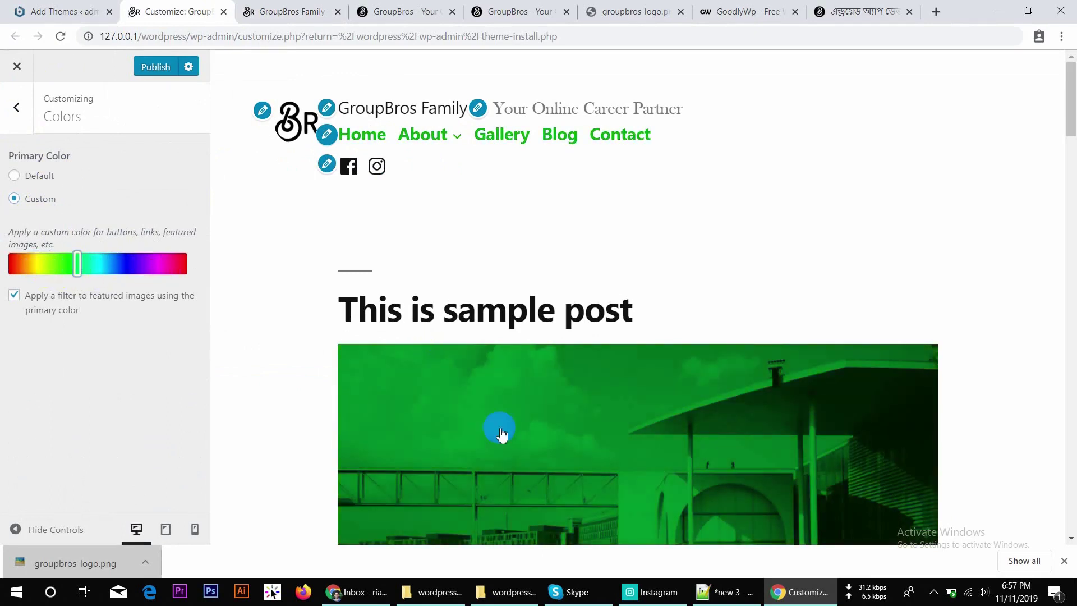
scroll(498, 429, "down", 4)
scroll(500, 431, "up", 3)
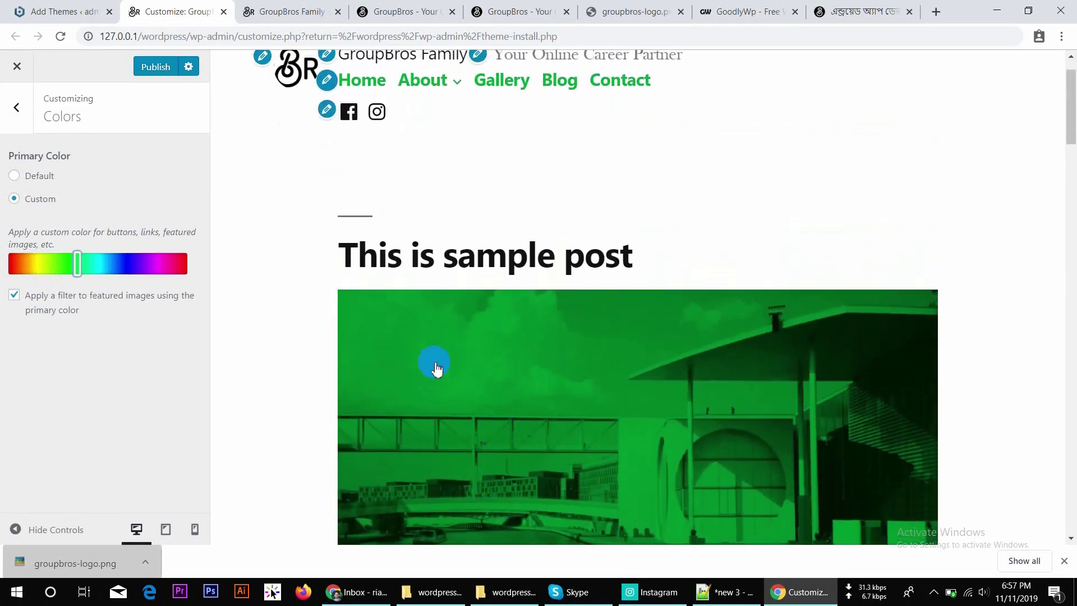
mouse_move(80, 269)
left_mouse_down()
mouse_move(169, 274)
mouse_move(87, 270)
left_mouse_up()
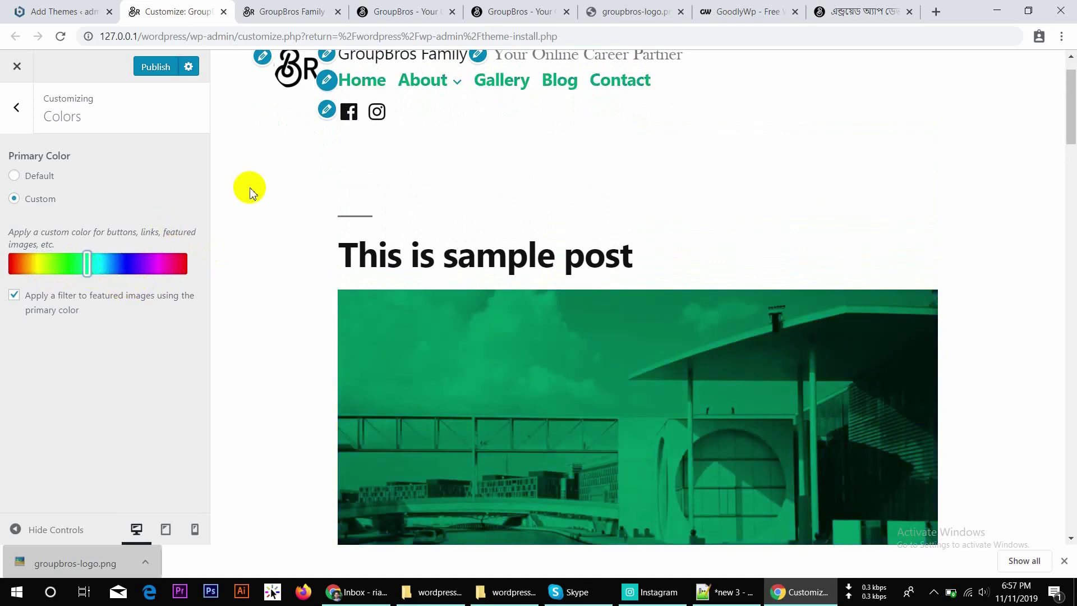
left_click(17, 130)
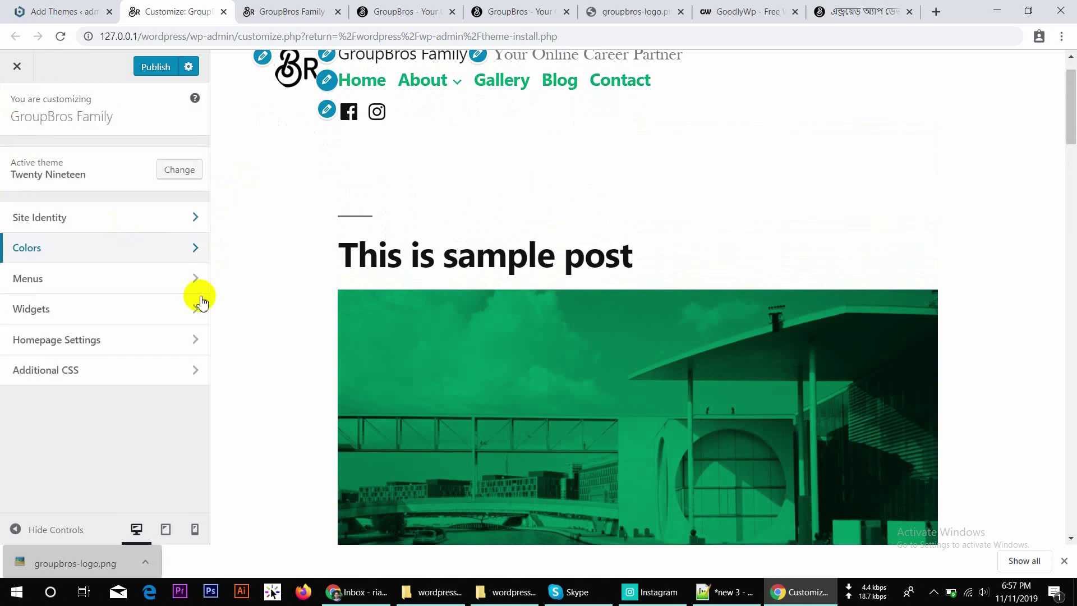
left_click(174, 286)
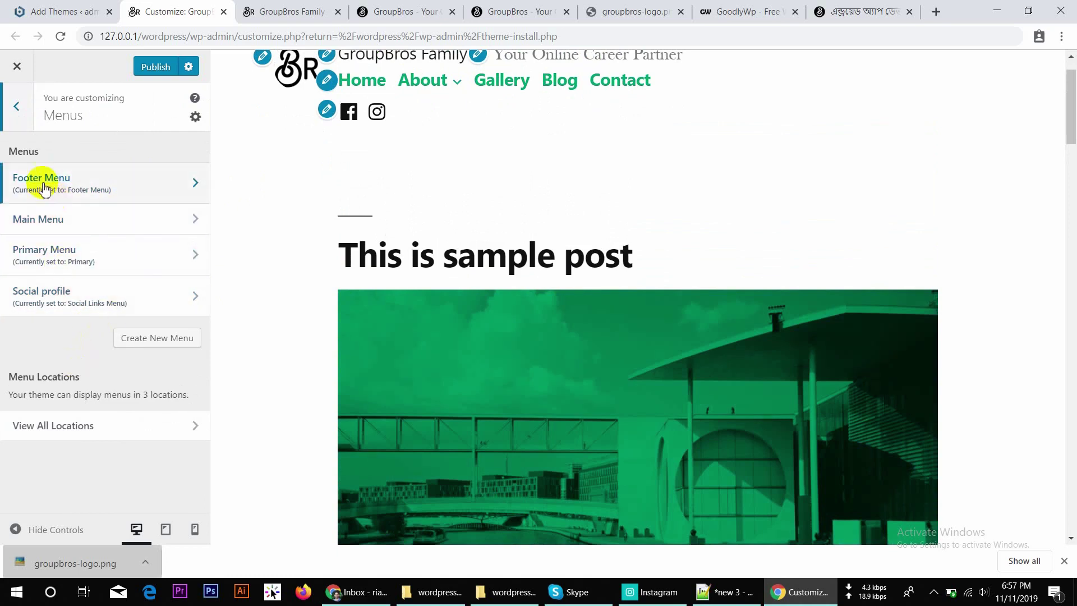
left_click(16, 107)
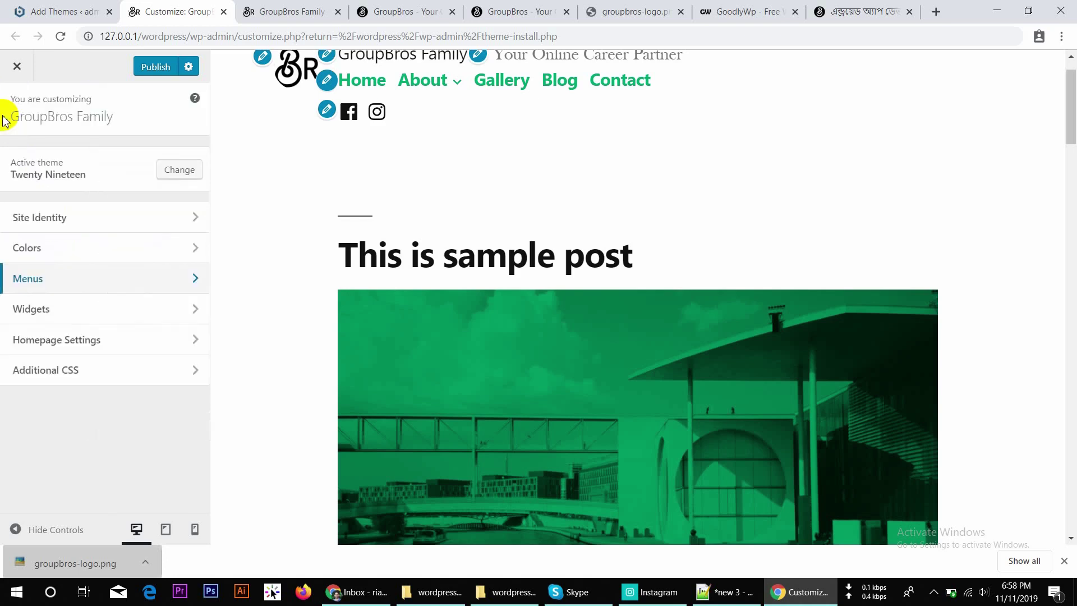
left_click(196, 310)
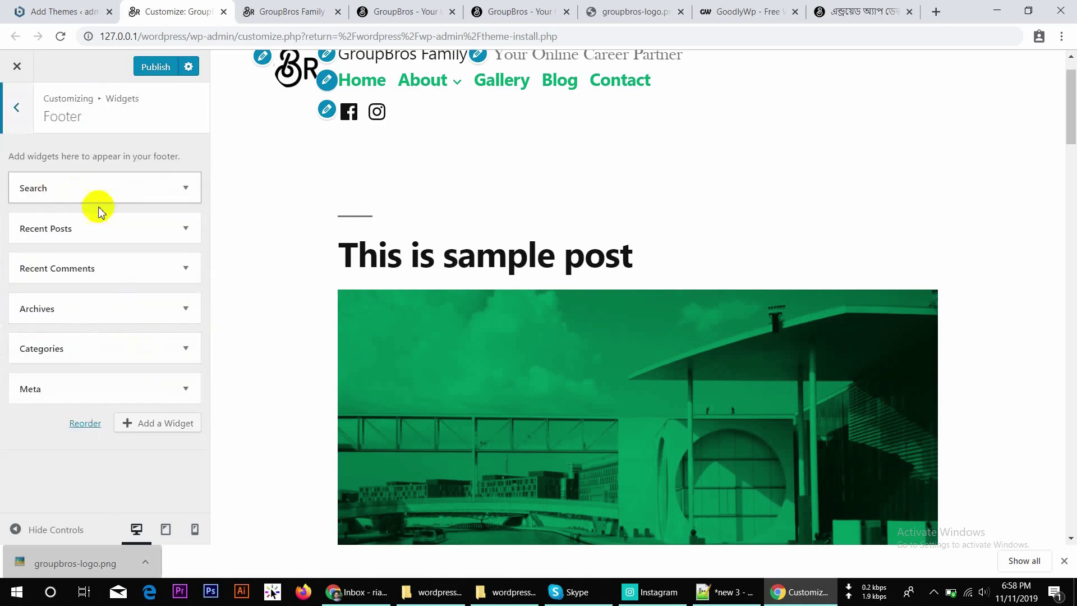
scroll(540, 423, "down", 15)
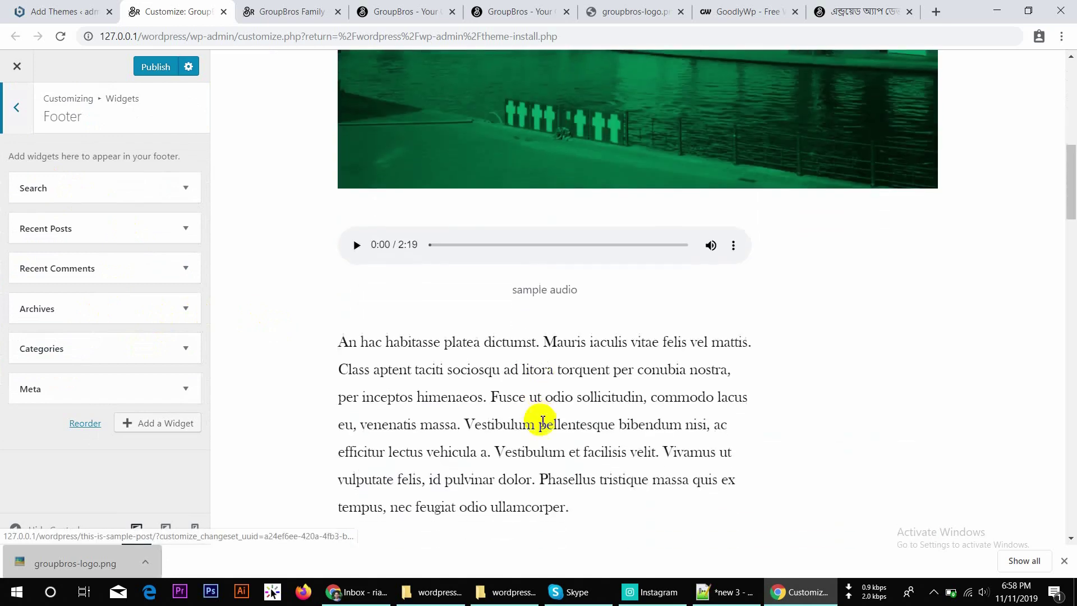
scroll(543, 421, "down", 10)
scroll(541, 422, "up", 5)
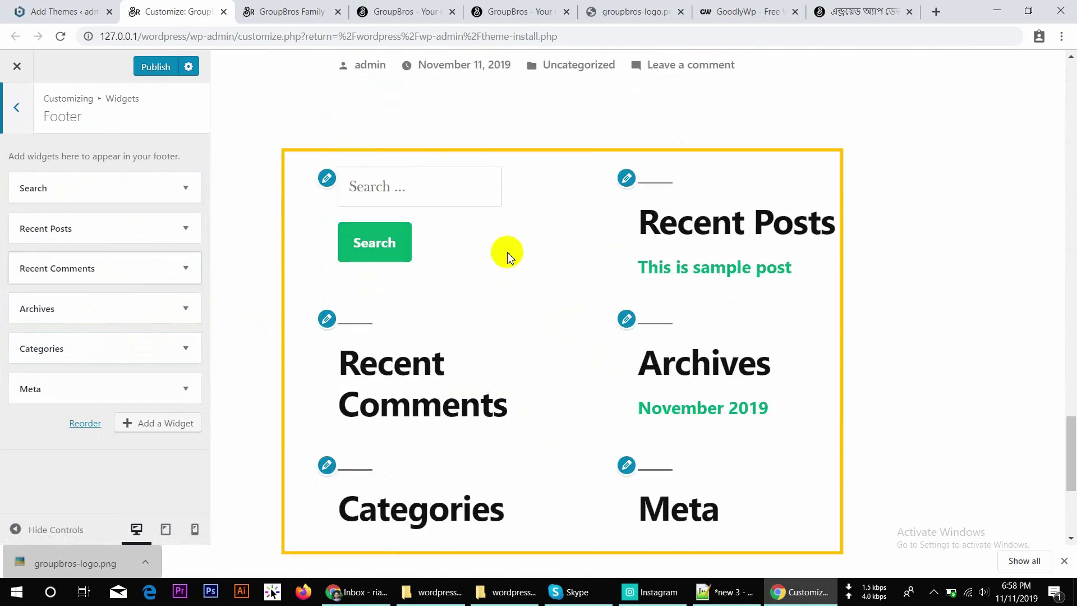
left_click(15, 120)
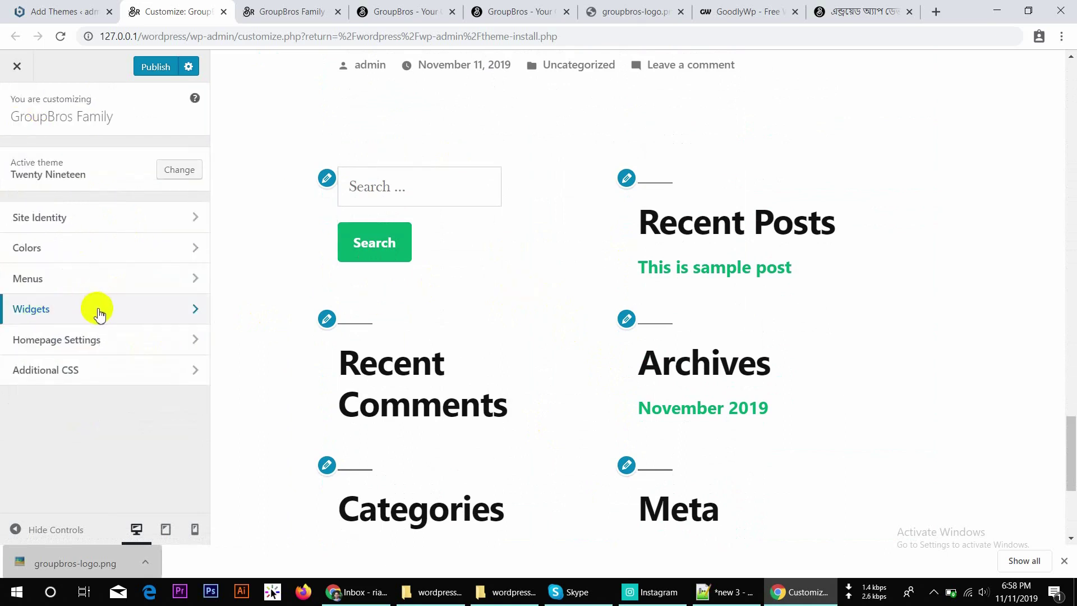
Step: Use a static front page with Home as homepage and Blog as posts page, then publish
left_click(113, 348)
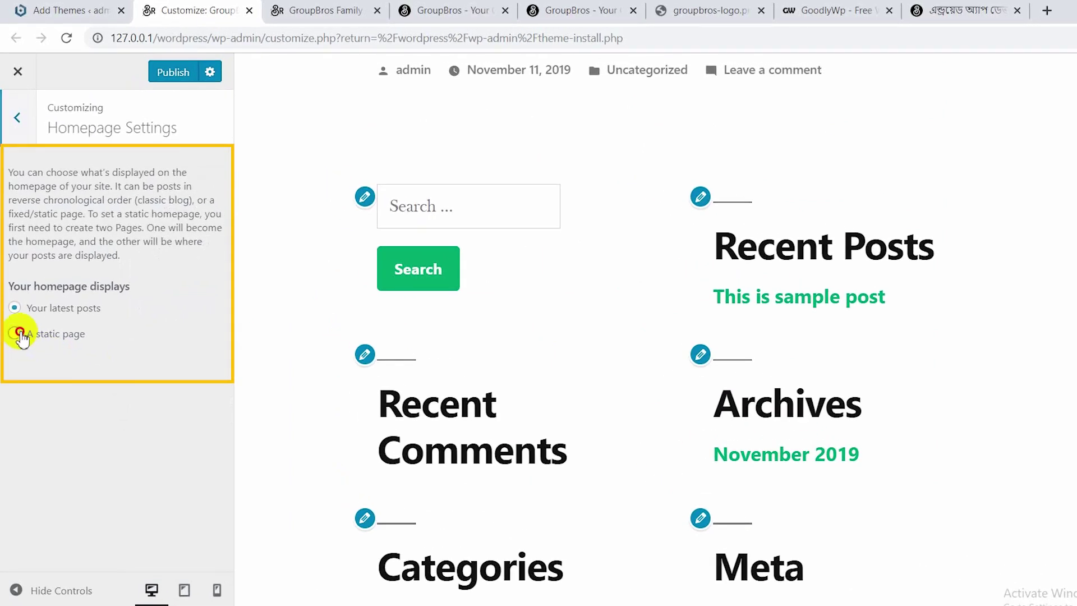
left_click(20, 333)
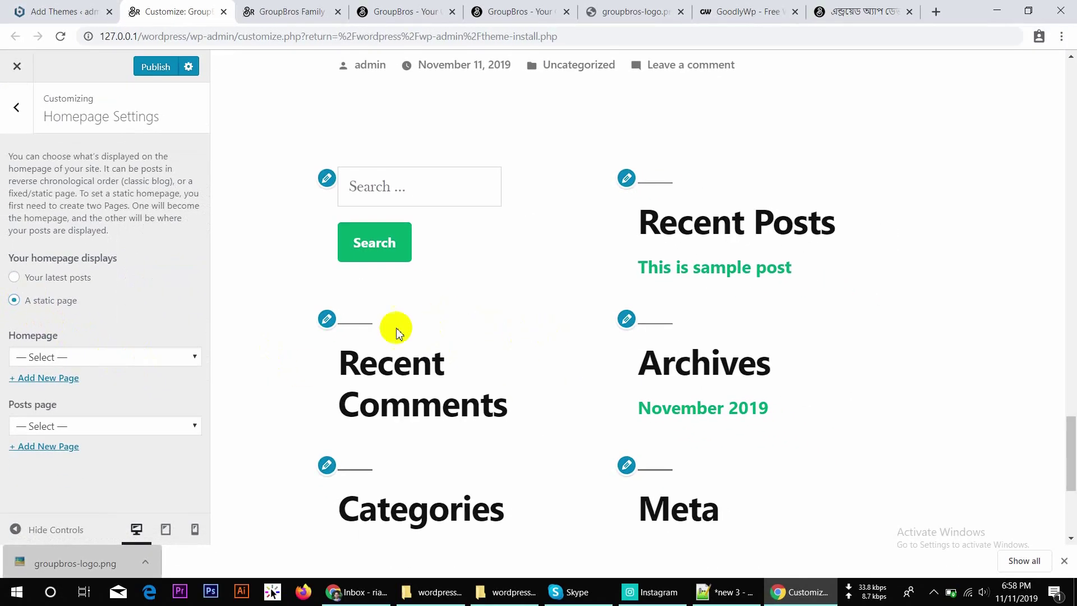
left_click(141, 365)
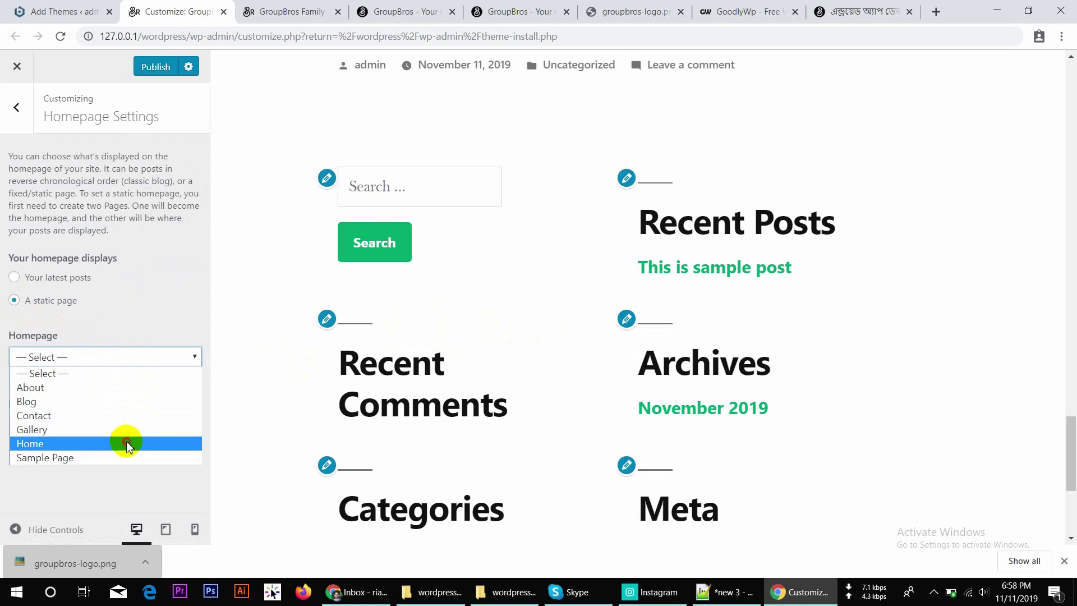
left_click(127, 444)
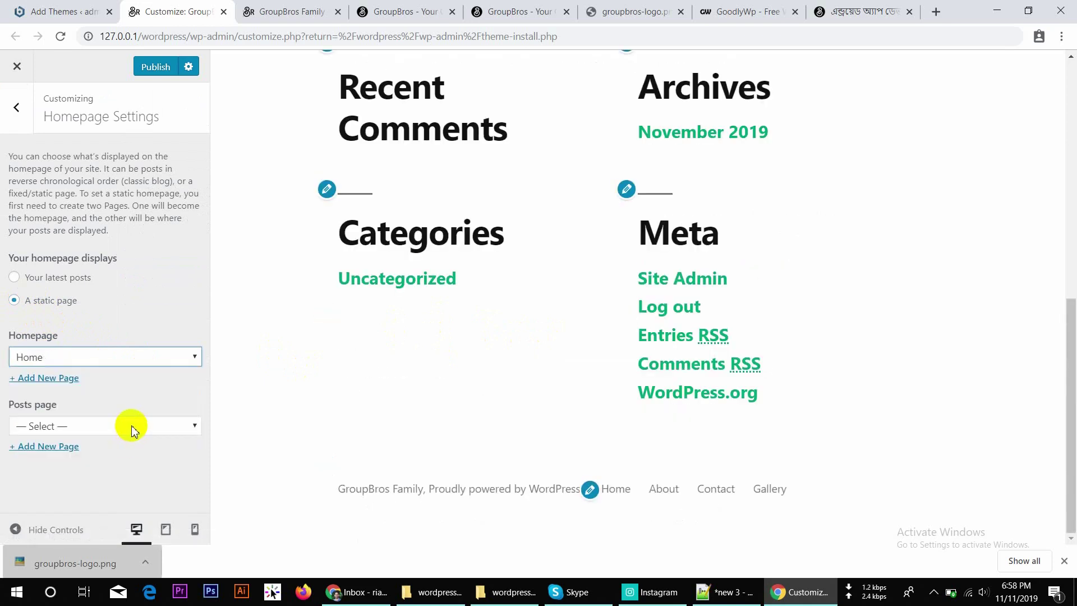
left_click(131, 427)
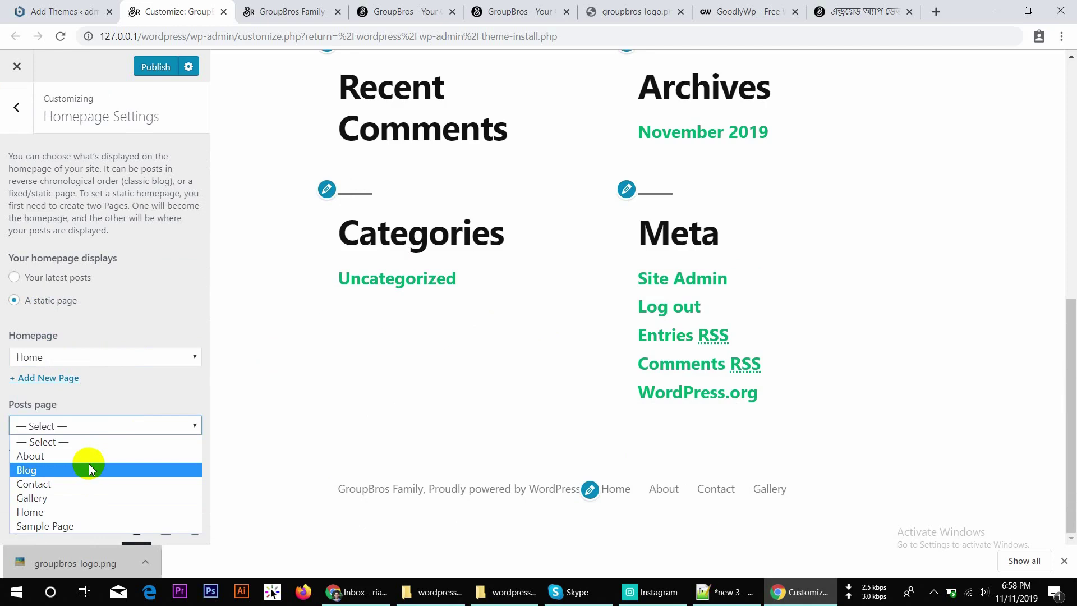
left_click(90, 469)
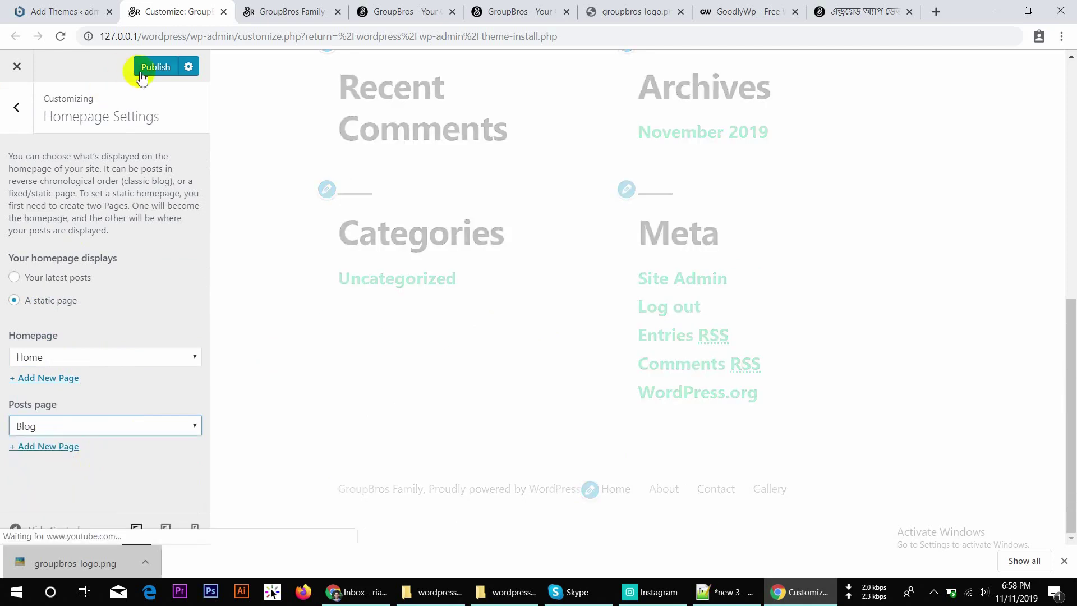
left_click(140, 70)
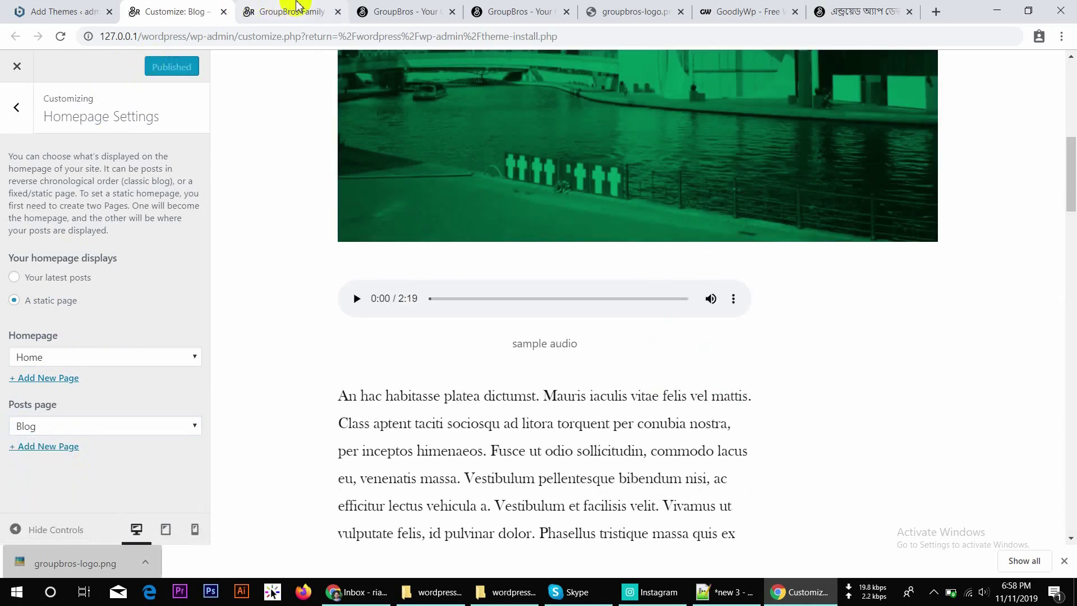
left_click(296, 10)
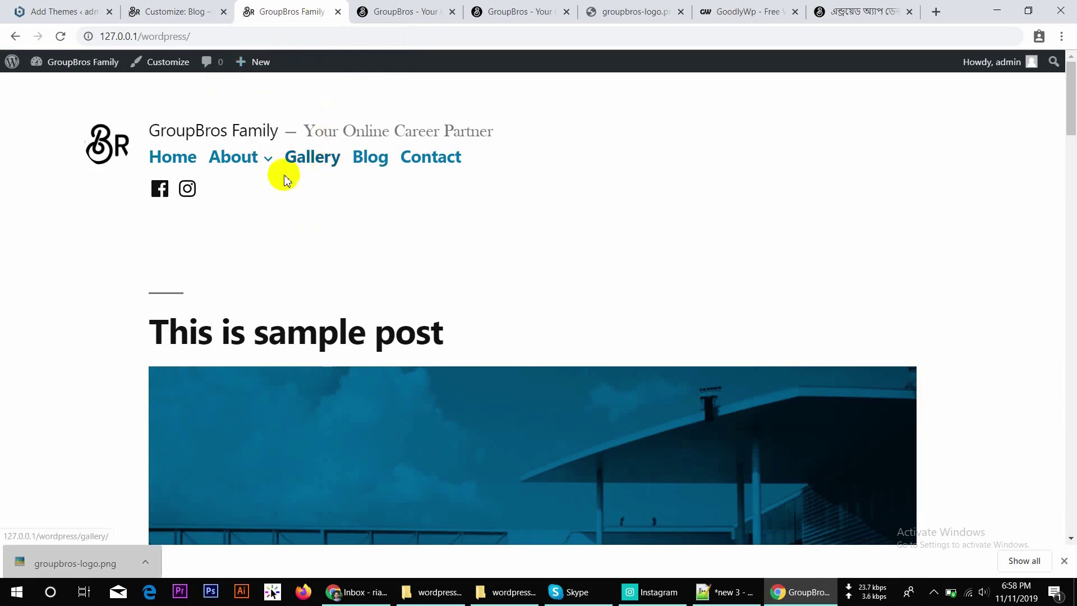
left_click(285, 38)
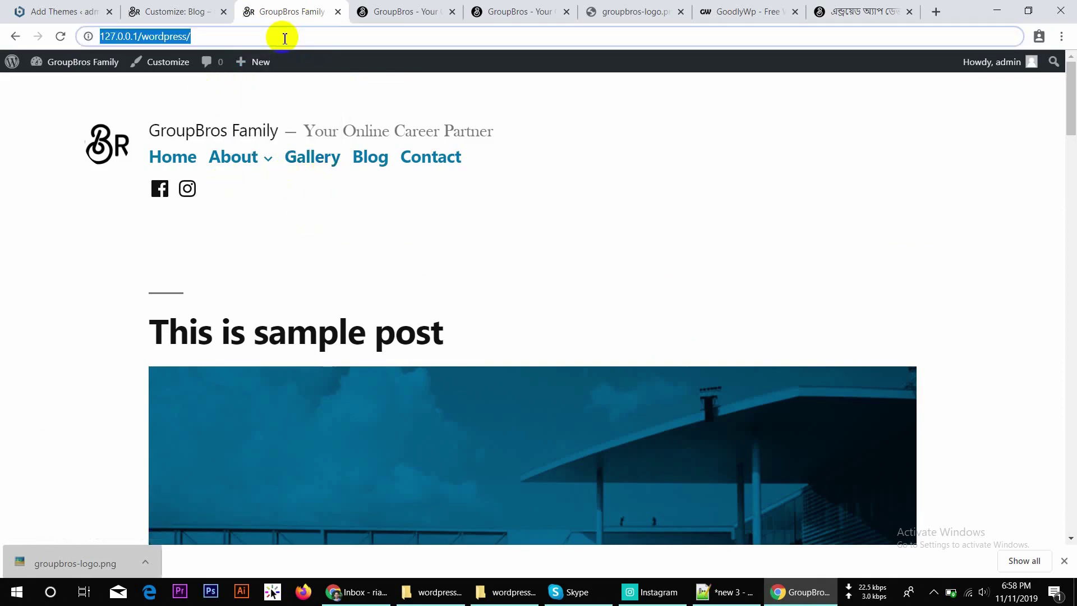
key("Return")
scroll(459, 399, "down", 6)
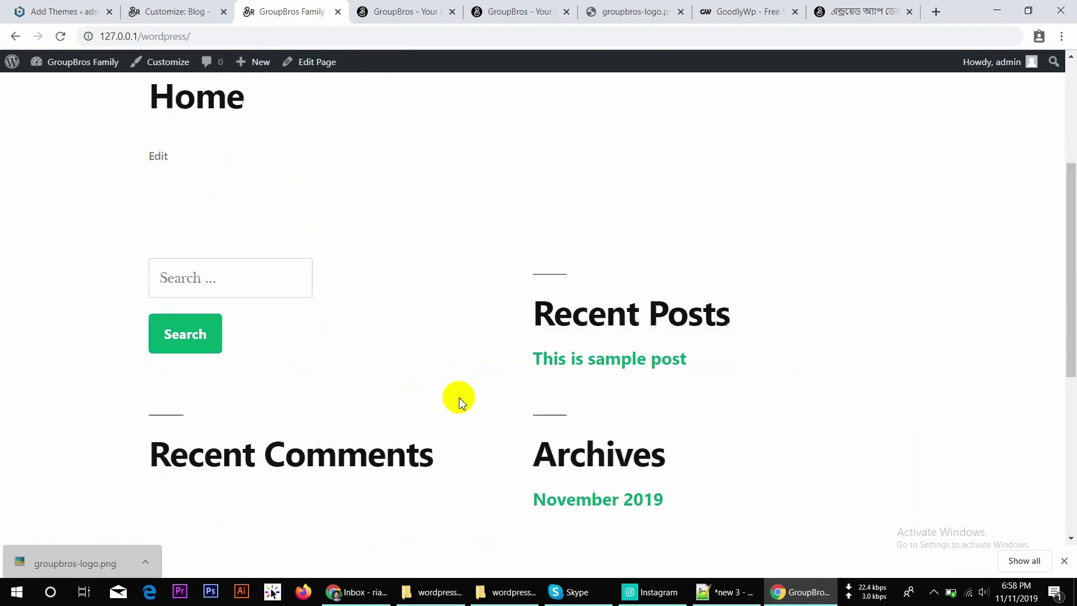
scroll(459, 400, "up", 5)
scroll(459, 399, "down", 5)
scroll(459, 399, "up", 5)
scroll(459, 400, "up", 1)
left_click(379, 163)
scroll(509, 452, "down", 6)
scroll(508, 452, "down", 20)
scroll(508, 452, "down", 10)
scroll(508, 452, "up", 20)
scroll(508, 447, "up", 3)
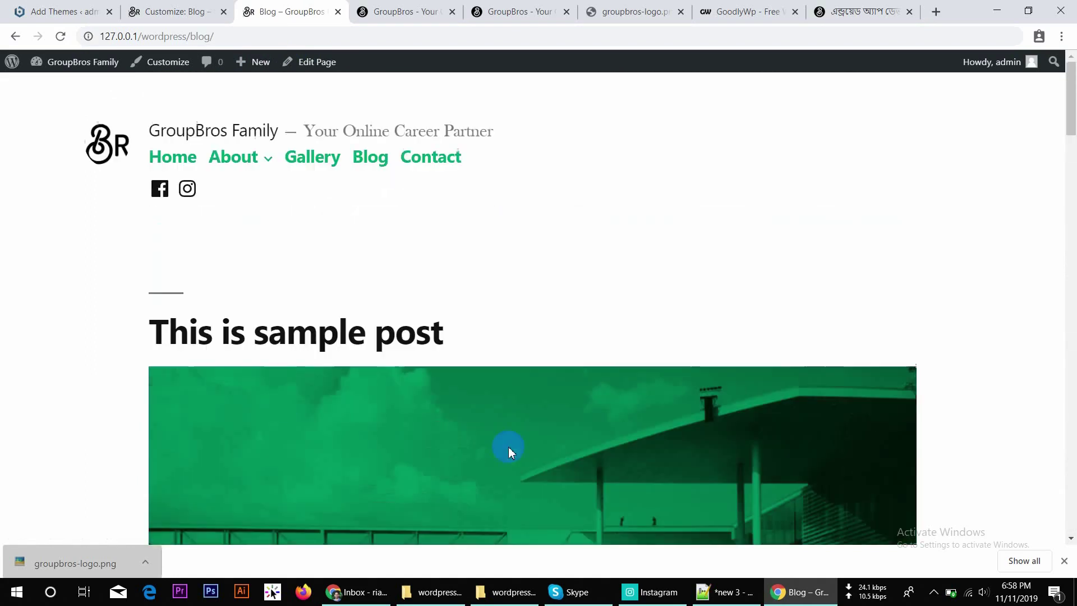
left_click(180, 12)
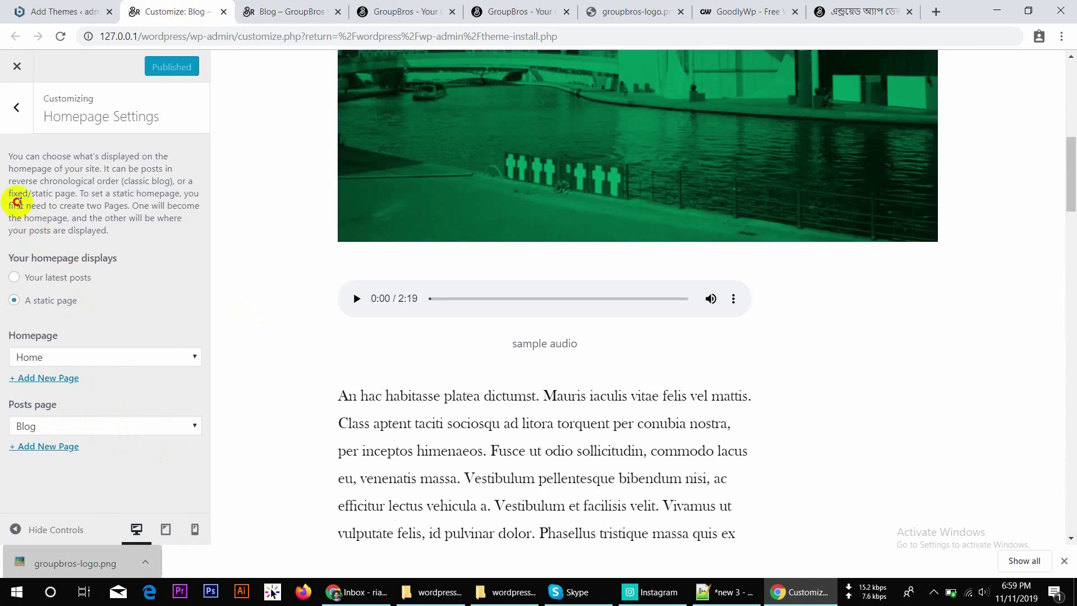
Step: Select and deselect the Homepage Settings description, then return to the main Customizer section list
left_click_drag(133, 233, 10, 159)
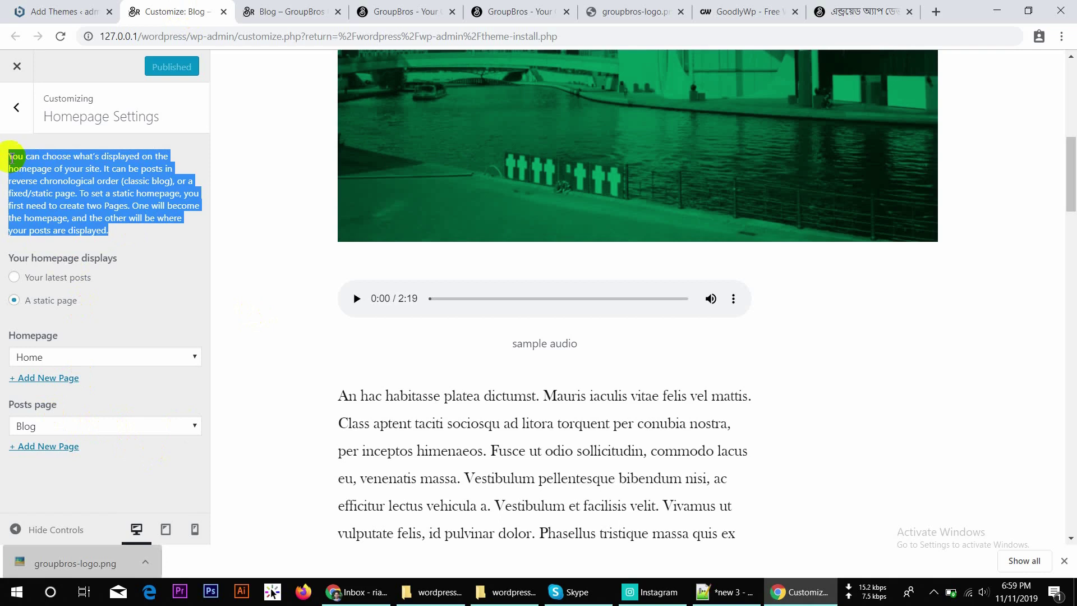
left_click(84, 194)
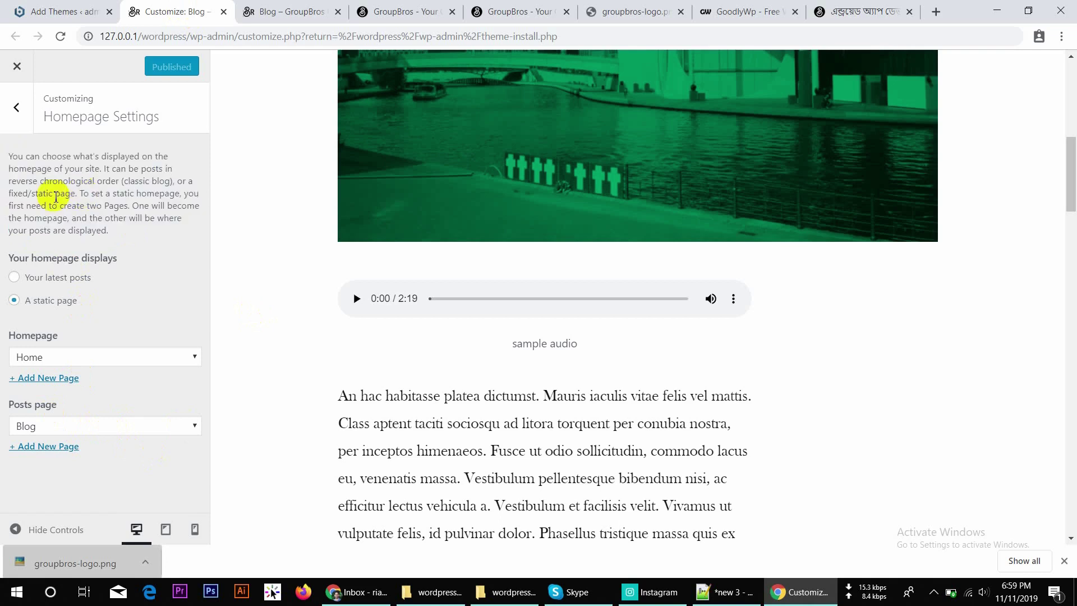
left_click(14, 115)
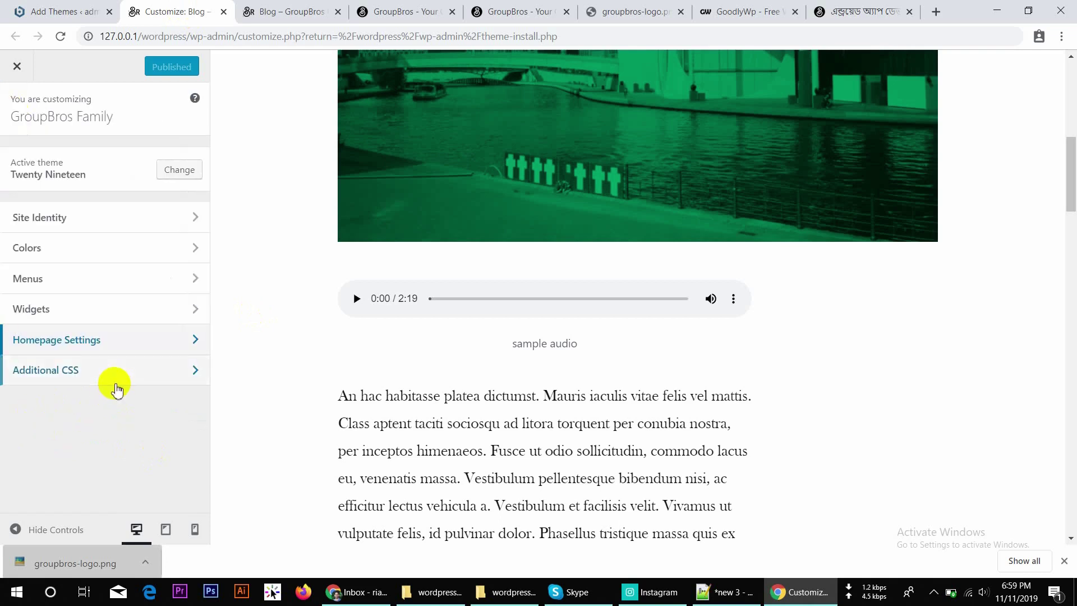